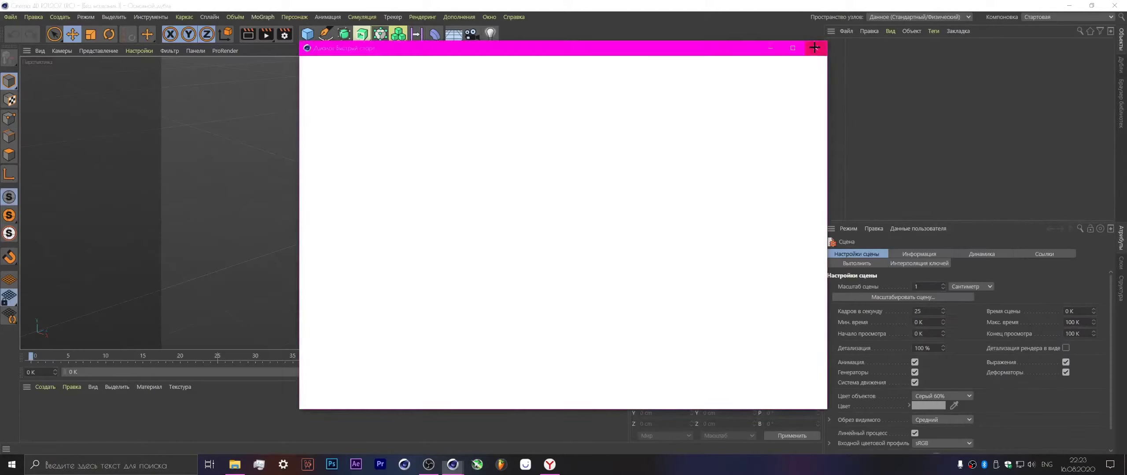
Set the render output size to 2560 × 1080 in Render Settings.
click(814, 47)
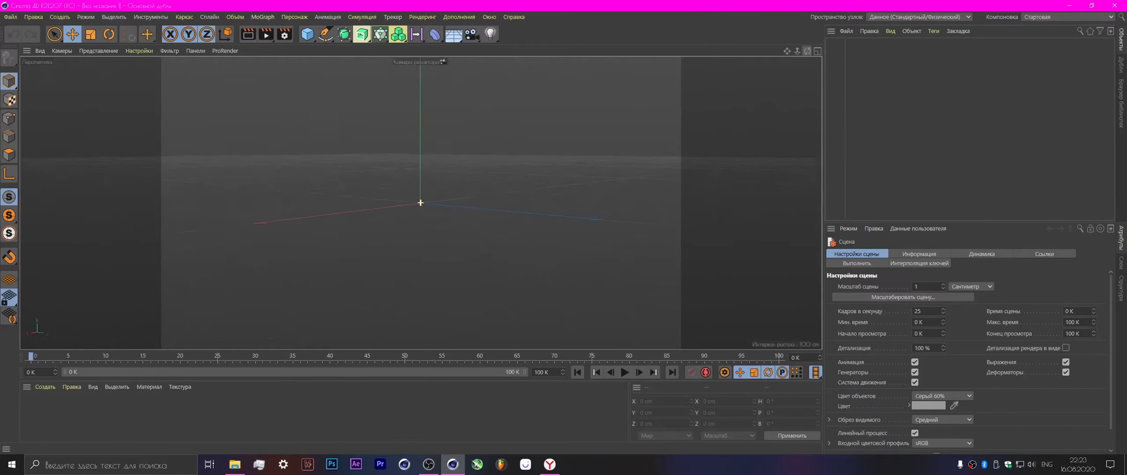
click(284, 34)
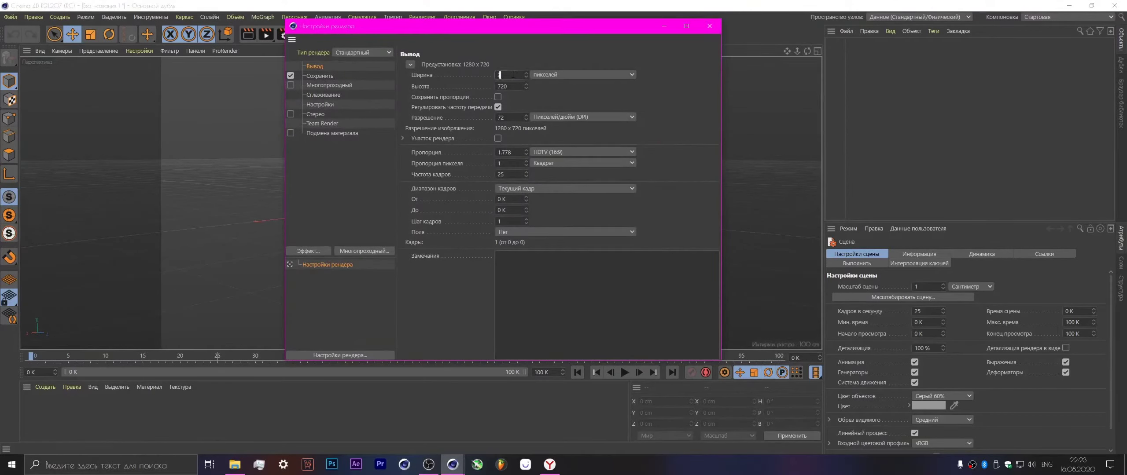
text(2560)
click(518, 86)
text(1080)
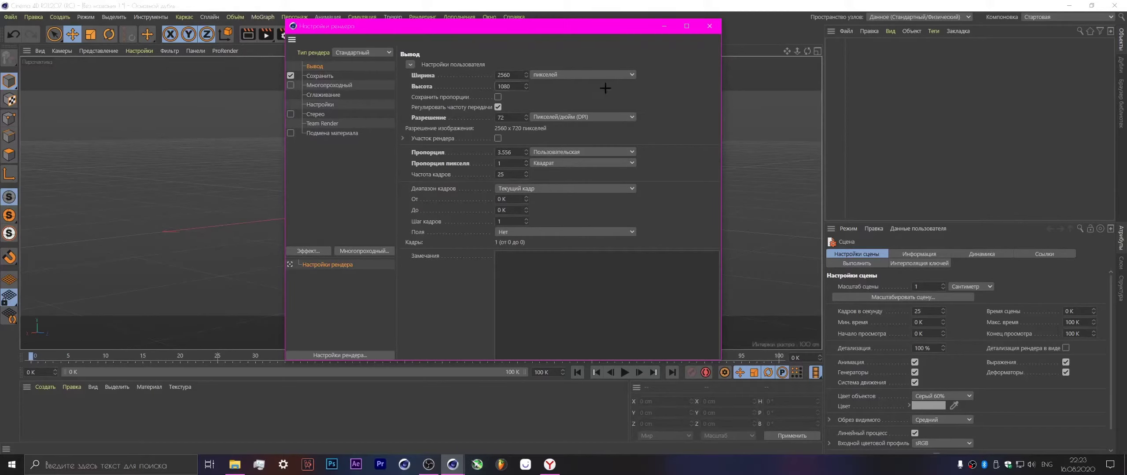
Enable saving of renders as PNG files named 'qqq' in the Downloads folder.
click(326, 85)
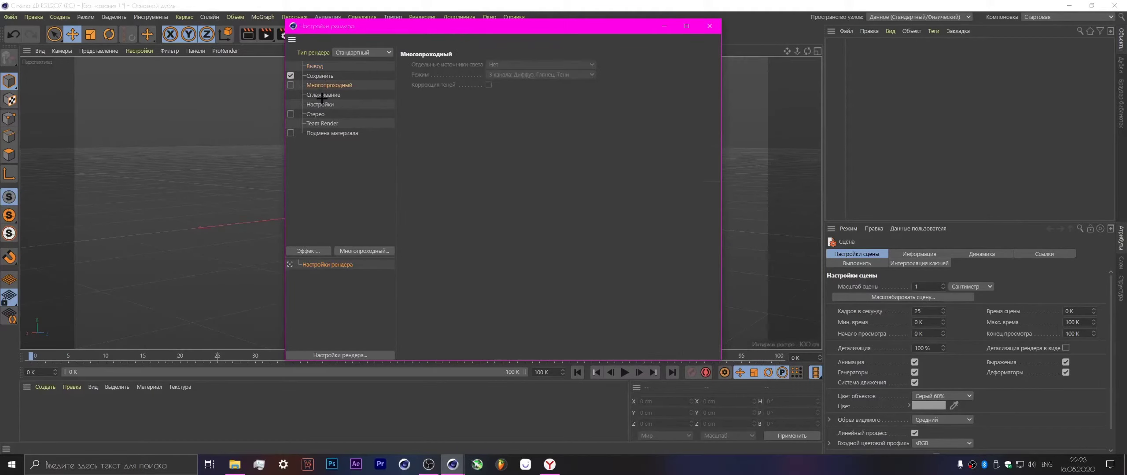
click(321, 95)
click(321, 76)
click(493, 96)
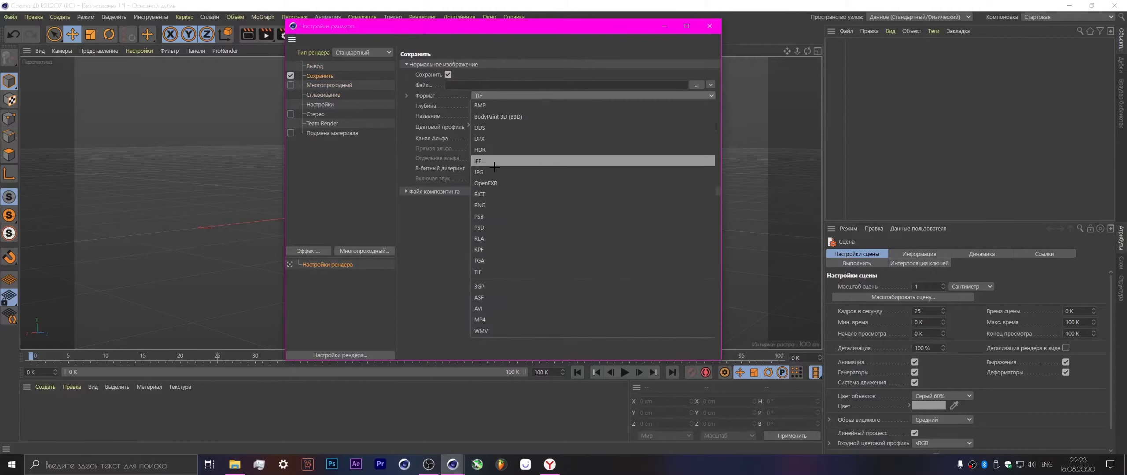
click(495, 205)
click(696, 85)
click(493, 220)
text(qqq)
click(737, 262)
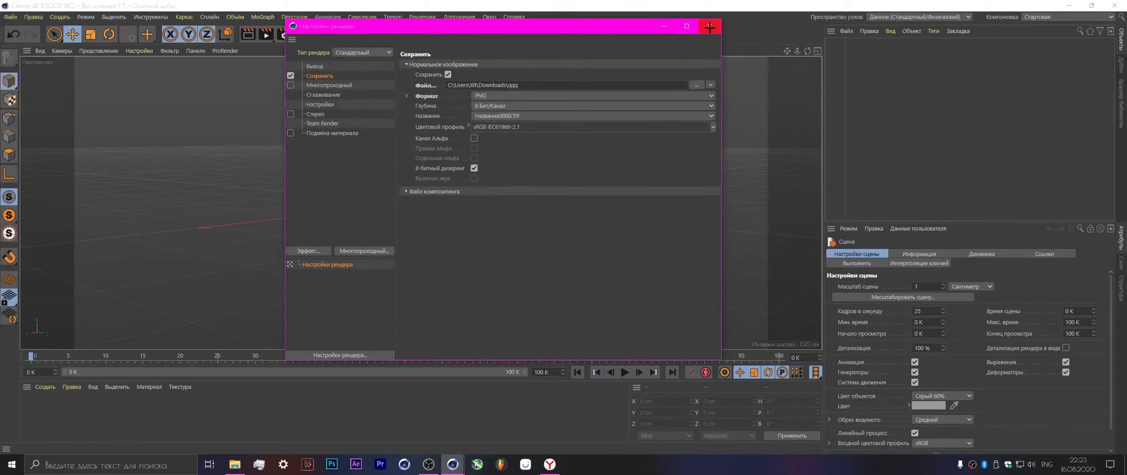
Add Ambient Occlusion and Global Illumination render effects.
click(306, 251)
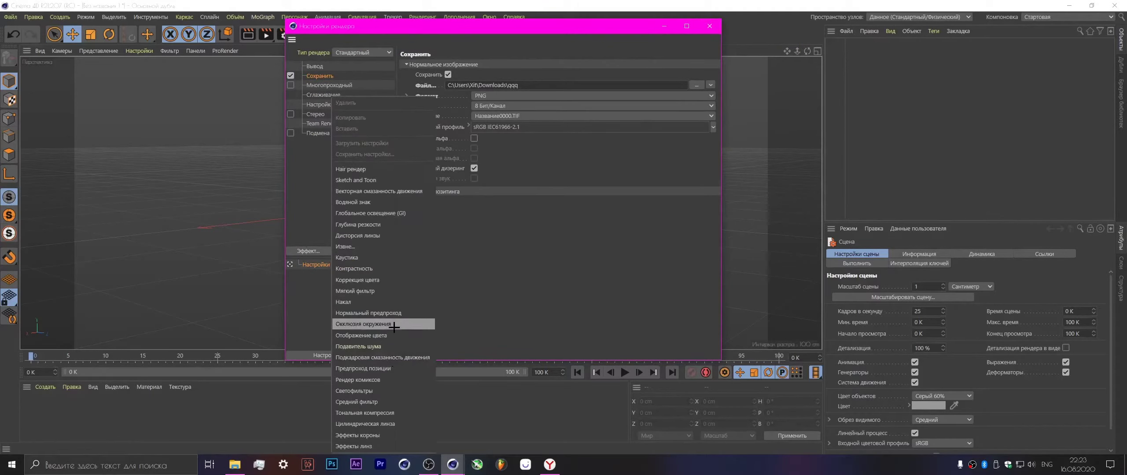
click(394, 325)
click(308, 251)
click(374, 222)
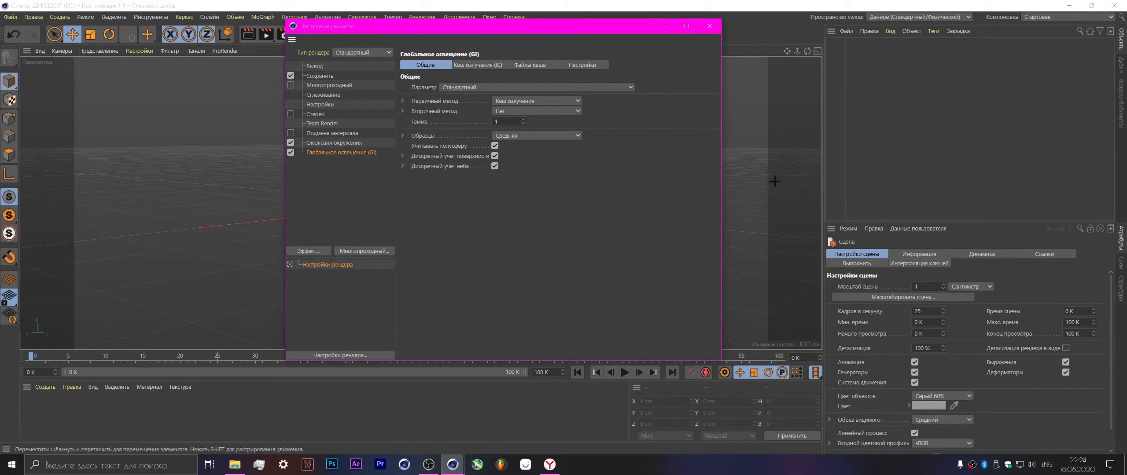
click(709, 26)
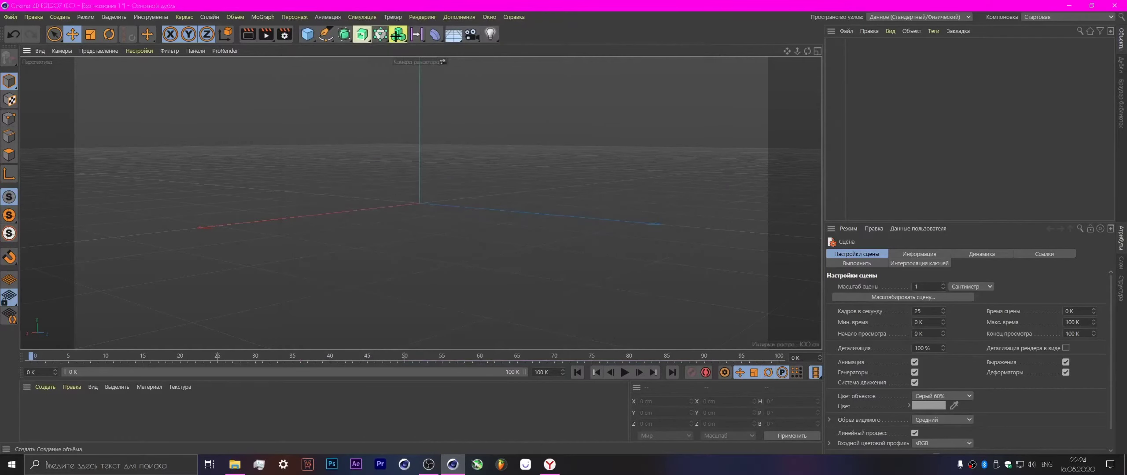
Add a Sky object and create a new material for it.
click(454, 34)
click(485, 58)
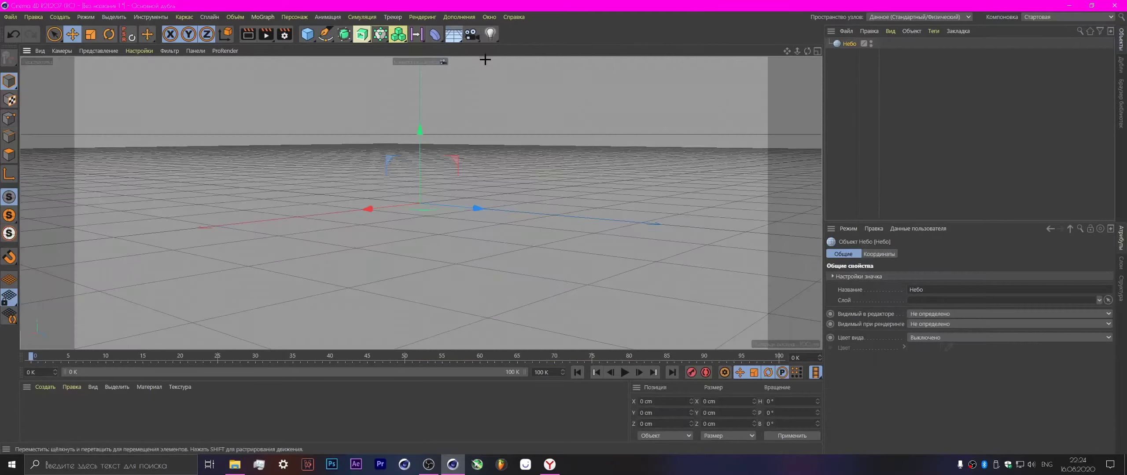
double_click(88, 415)
double_click(32, 408)
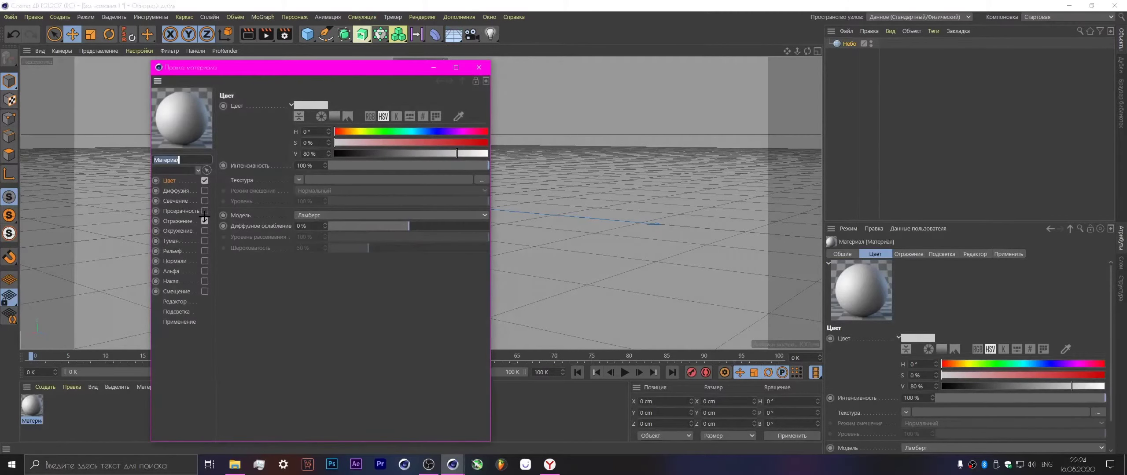
Enable the material's Luminance at 85% brightness and apply it to the Sky.
click(205, 202)
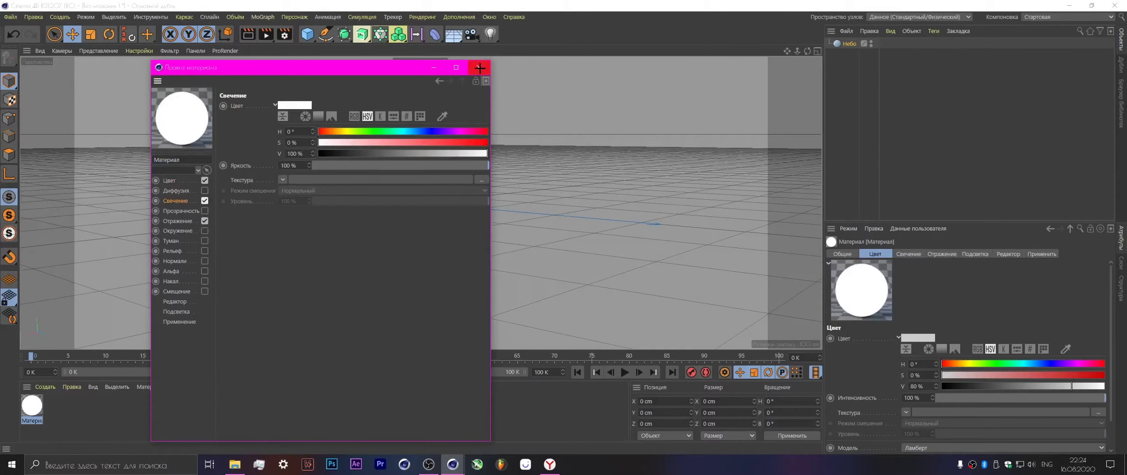
click(482, 166)
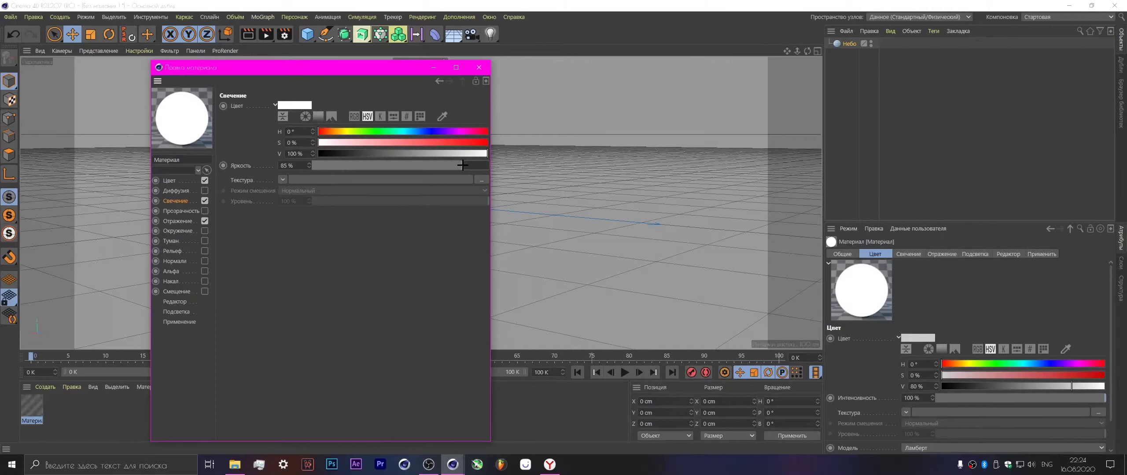
click(479, 67)
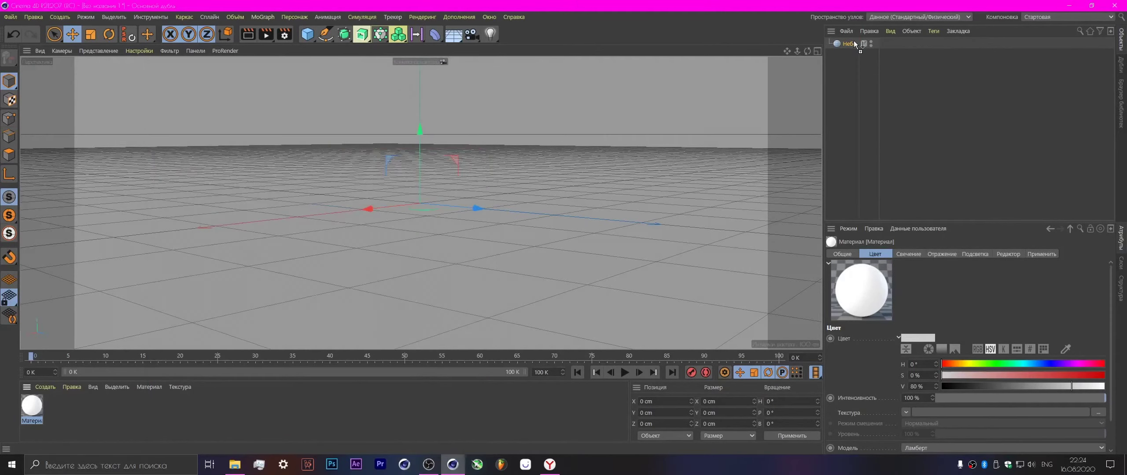
drag(855, 39, 851, 43)
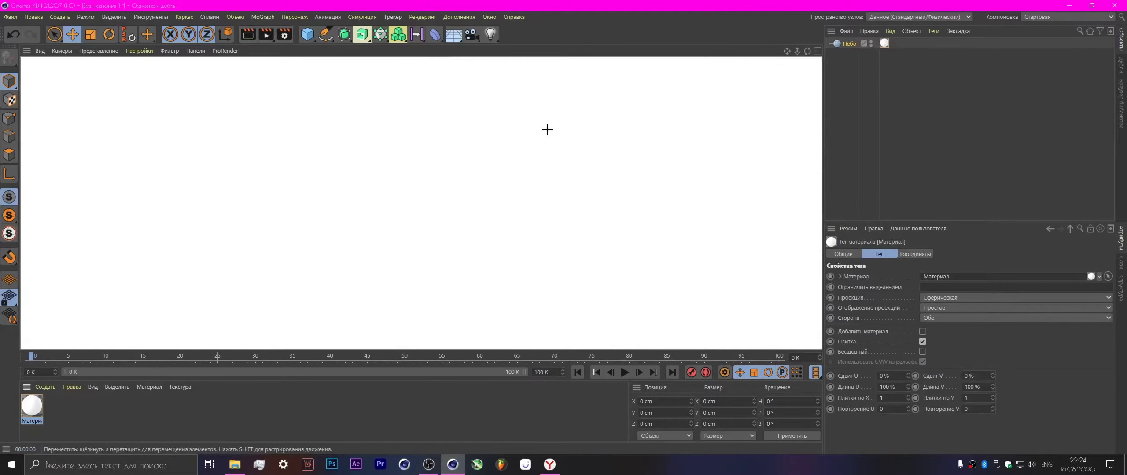
click(57, 17)
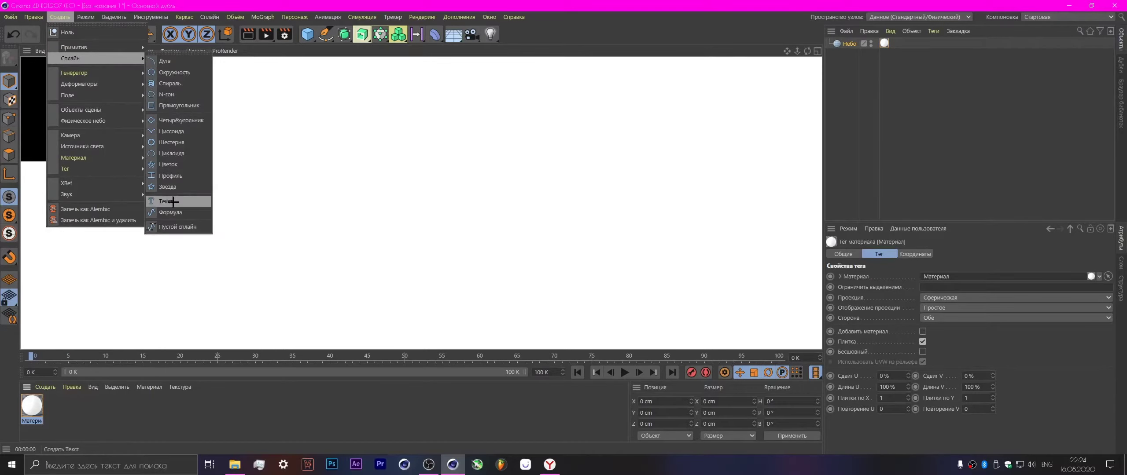
Extrude a 'Текст' text spline into 3D letters, preview a render, and add a floor.
click(174, 198)
mouse_move(807, 51)
mouse_down()
mouse_move(788, 52)
mouse_move(861, 58)
mouse_up()
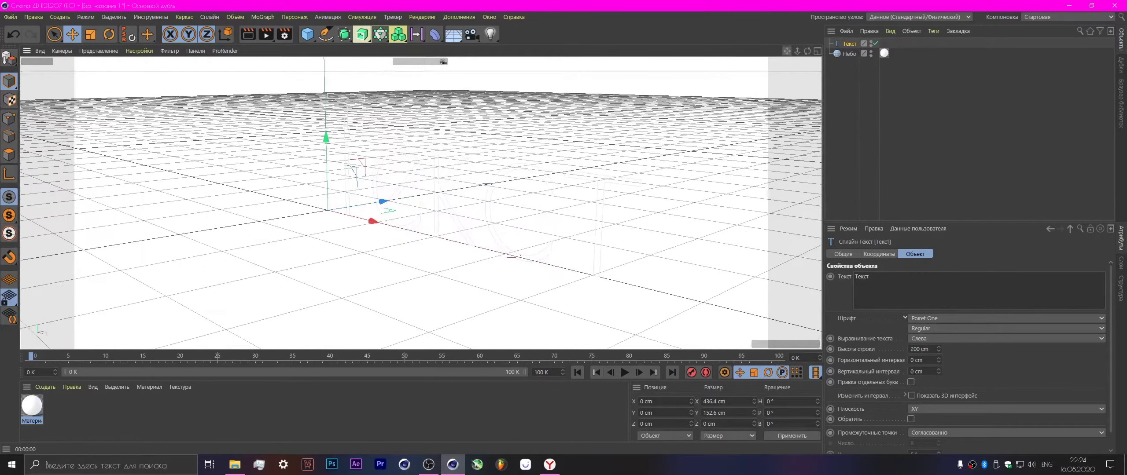
click(361, 34)
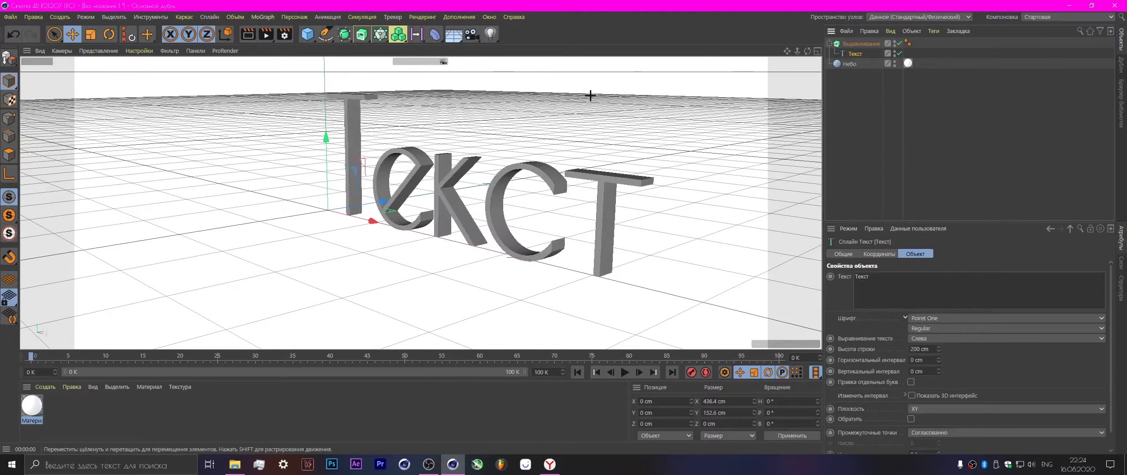
click(247, 34)
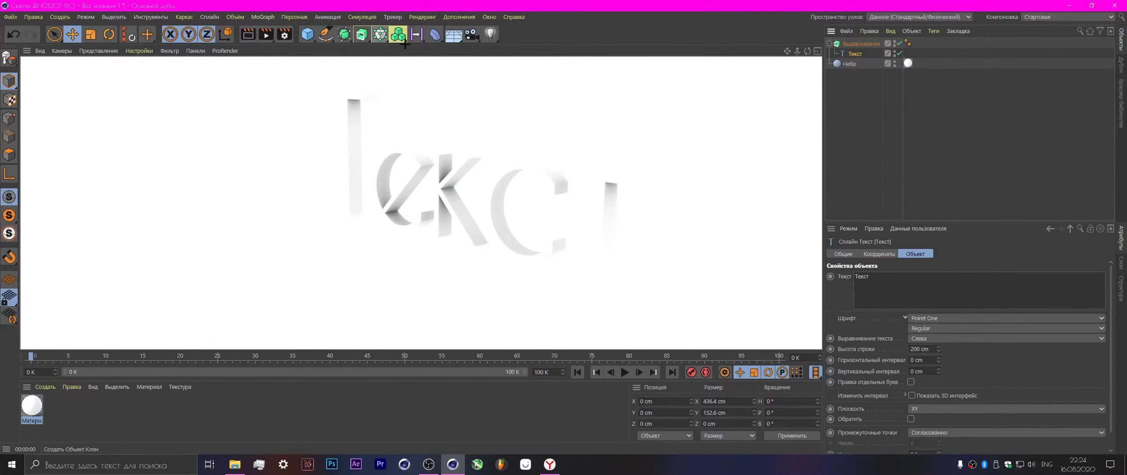
click(447, 33)
click(480, 48)
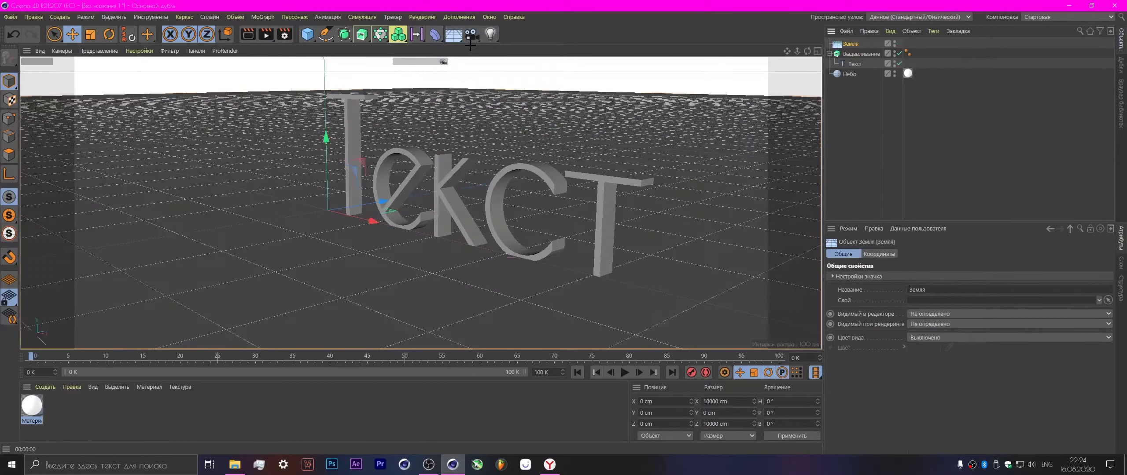
Create Материал.1, adjust its reflection and colour channels, and apply it to the floor.
double_click(17, 414)
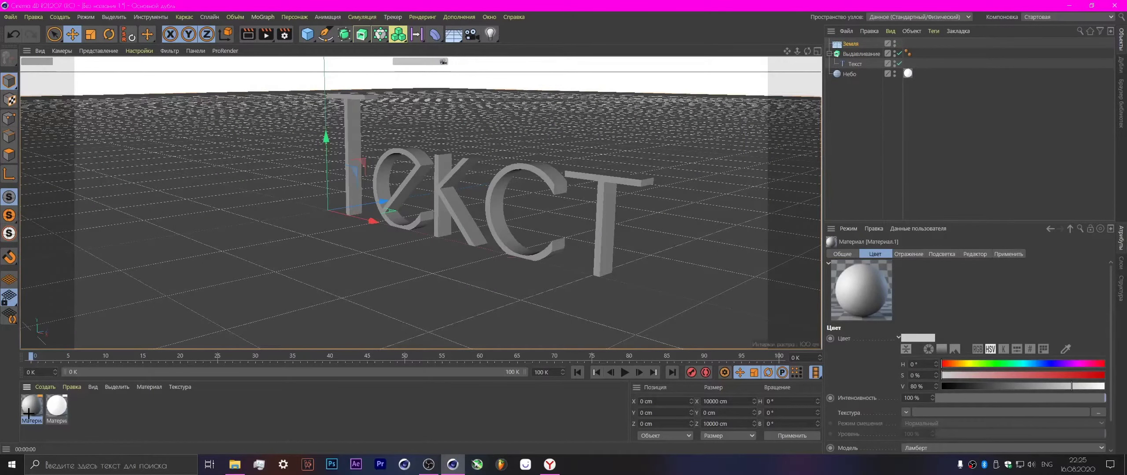
double_click(31, 407)
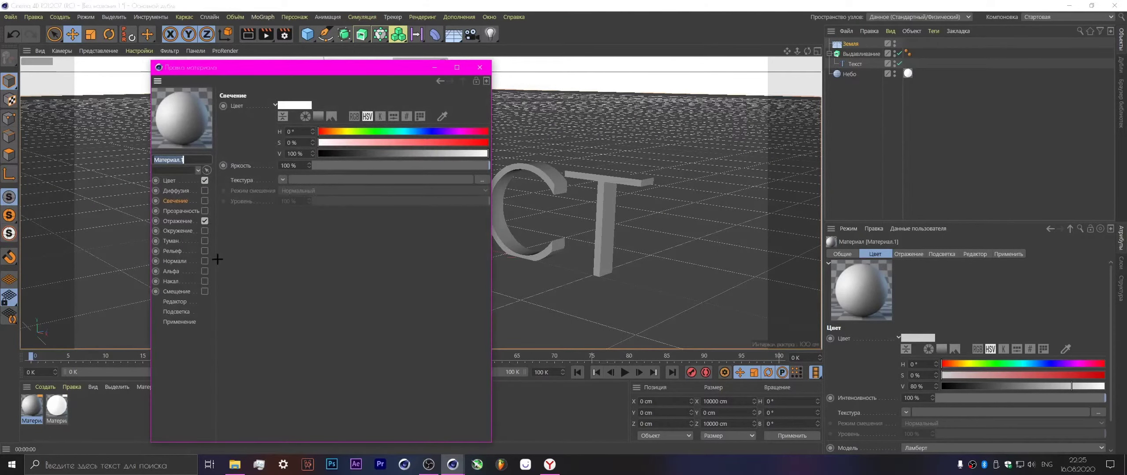
click(204, 221)
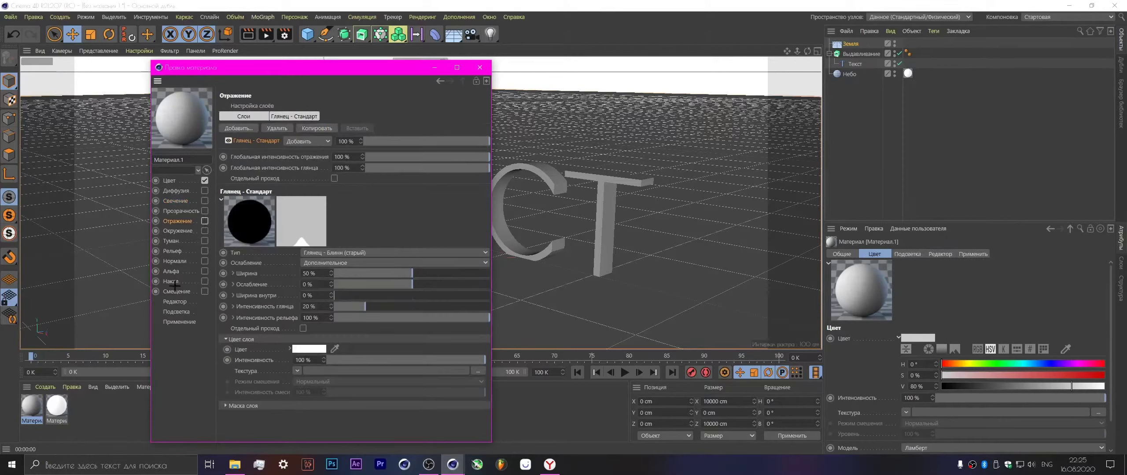
click(172, 180)
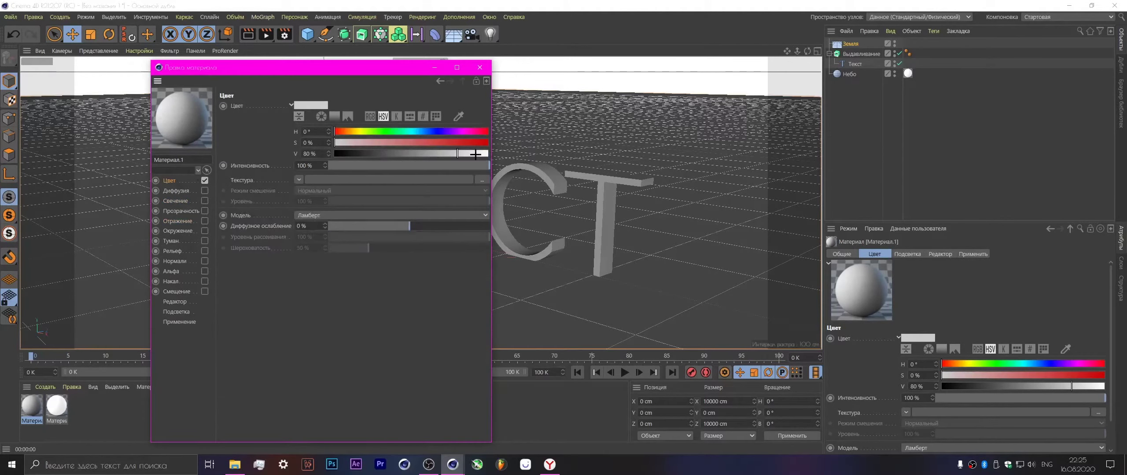
click(479, 67)
drag(32, 407, 146, 307)
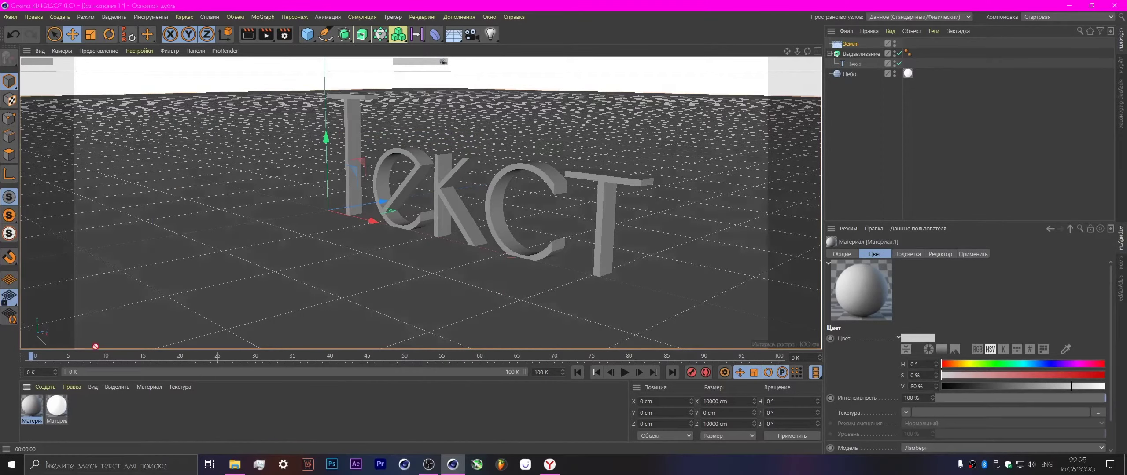
Bring the view closer to the Текст letters and preview a render.
mouse_move(797, 51)
mouse_down()
mouse_move(783, 52)
mouse_move(807, 54)
mouse_up()
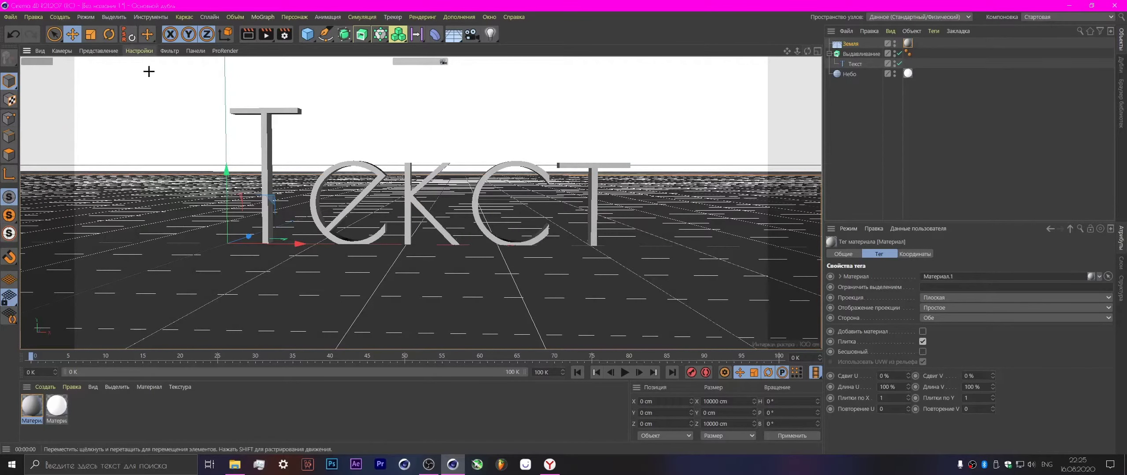
click(249, 33)
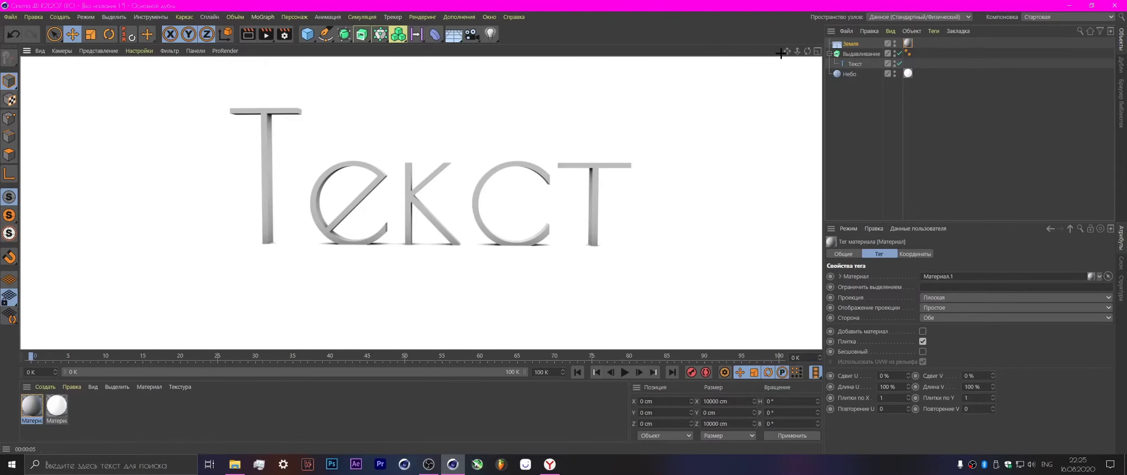
click(422, 203)
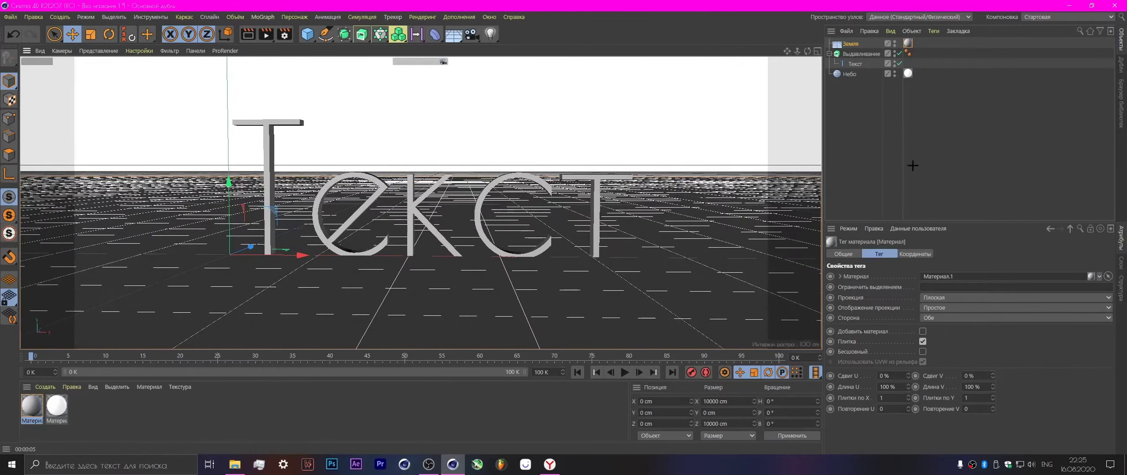
Replace the text spline's 'Текст' with 'Xit ART' and reframe the view on it.
click(854, 63)
click(937, 274)
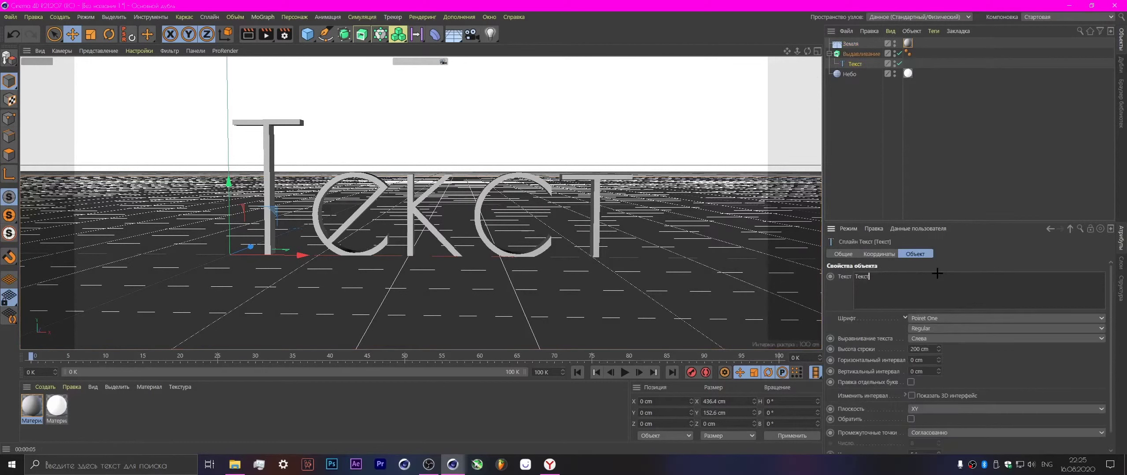
key(BackSpace)
key(BackSpace)
key(BackSpace)
text(Xit ART)
drag(786, 51, 422, 202)
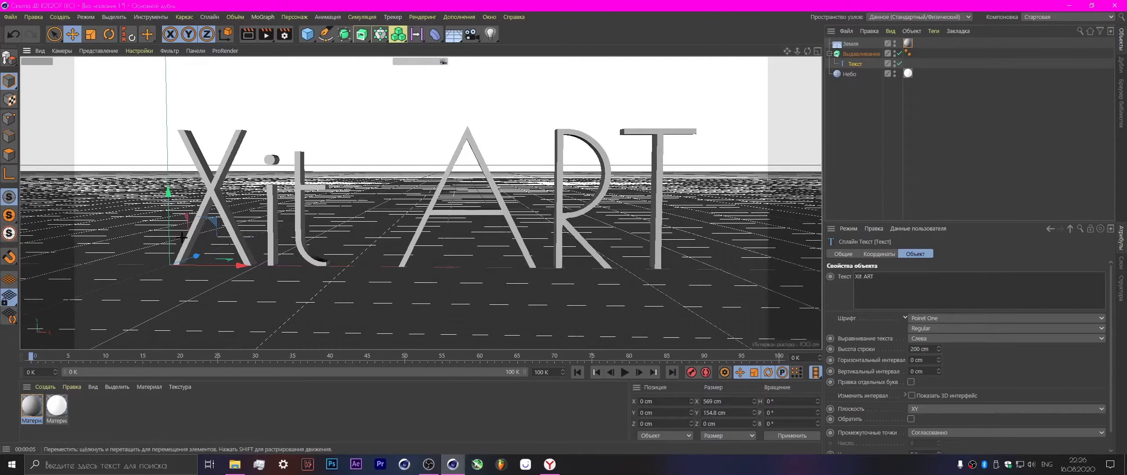
double_click(88, 414)
Create Материал.2 with slightly lowered colour brightness, apply it to Xit ART, and render.
click(29, 416)
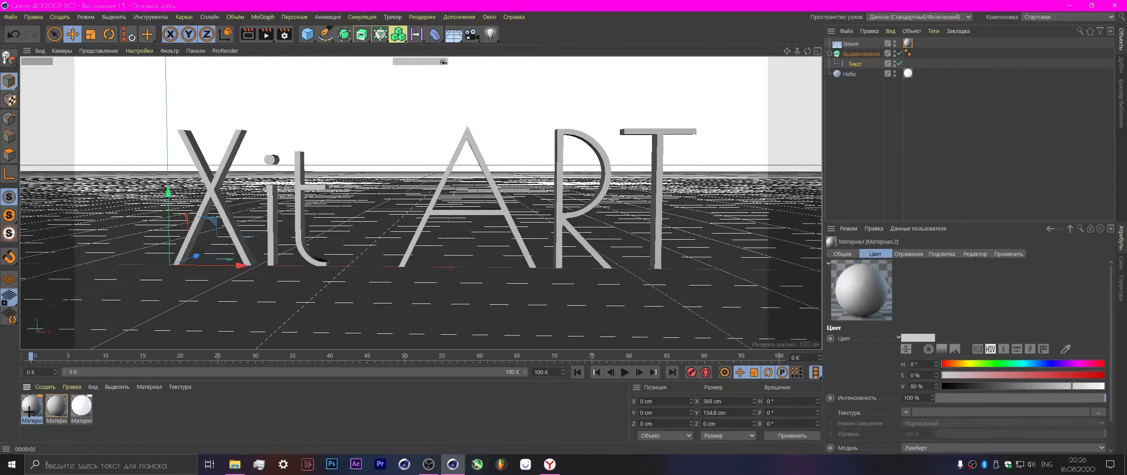
double_click(29, 410)
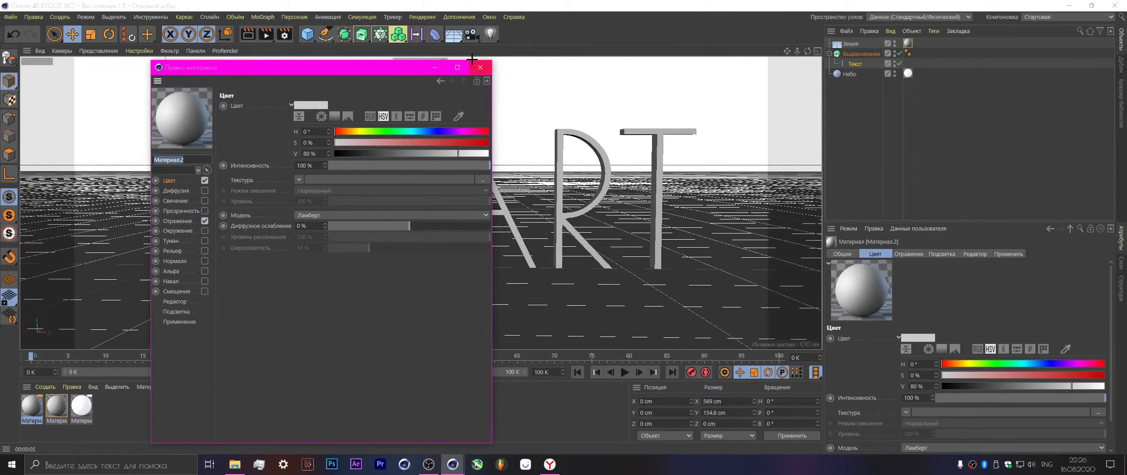
drag(457, 151, 456, 151)
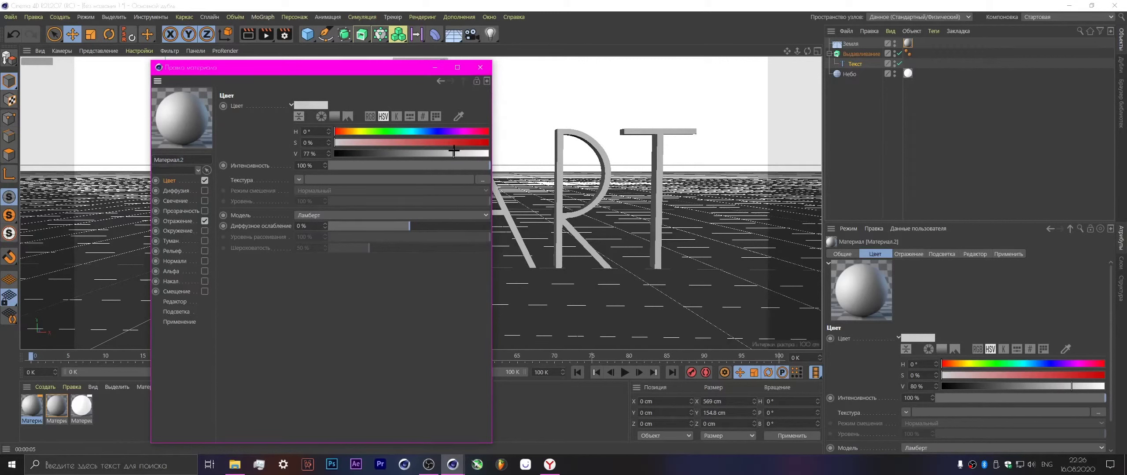
click(479, 69)
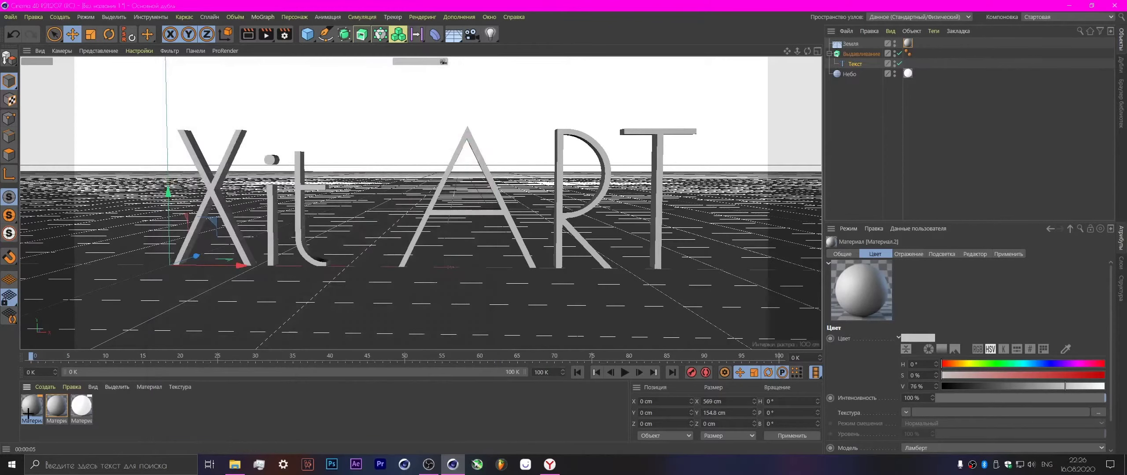
drag(74, 370, 203, 219)
key(ctrl+r)
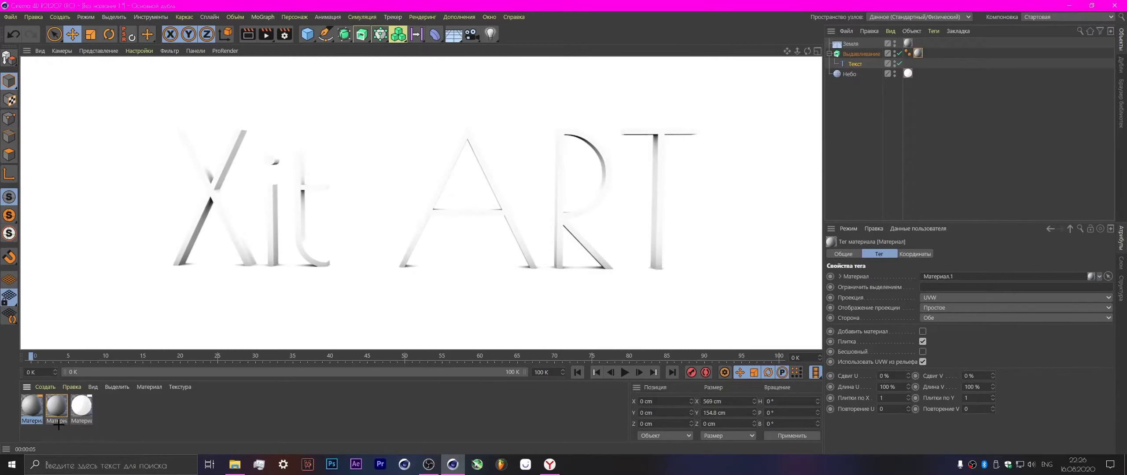
Raise Материал.2's colour brightness to 81% and render a new preview.
double_click(57, 408)
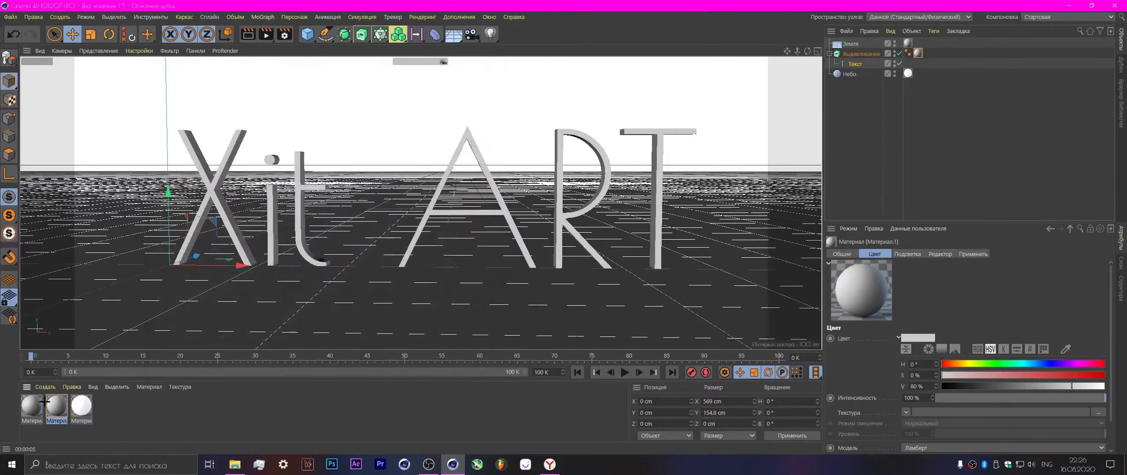
double_click(32, 407)
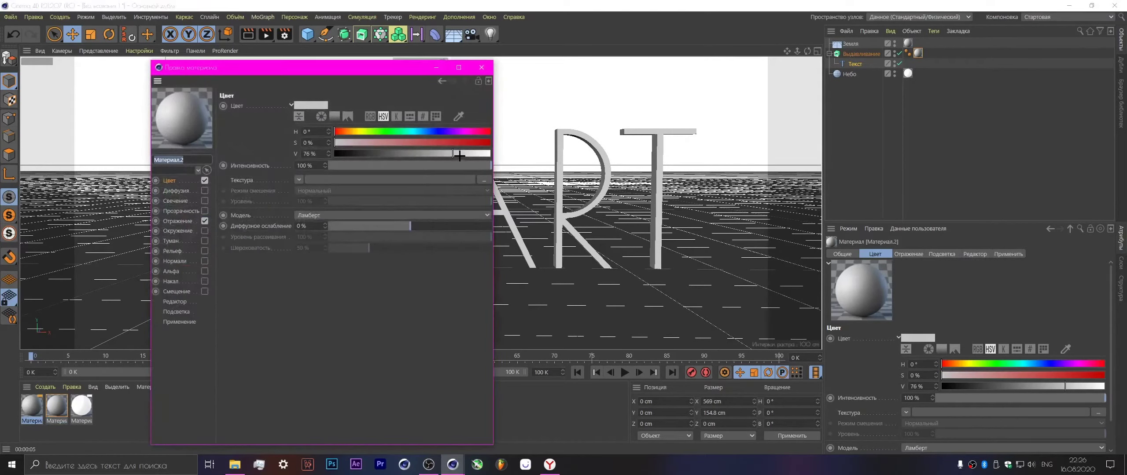
drag(453, 154, 454, 153)
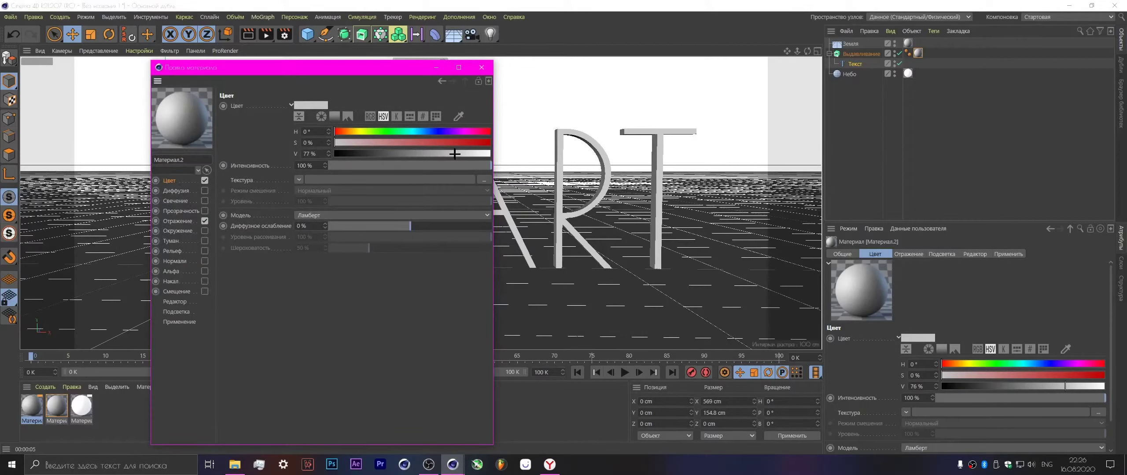
click(481, 68)
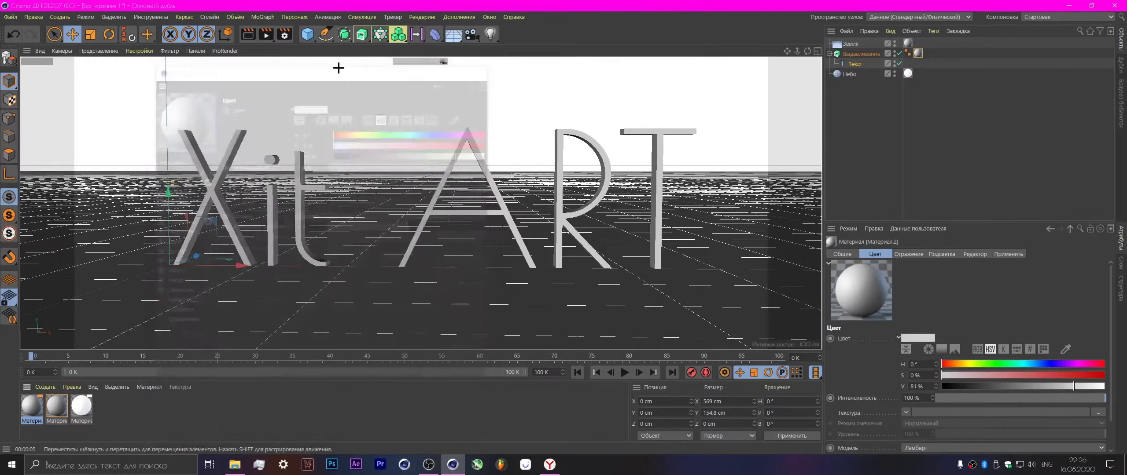
click(248, 34)
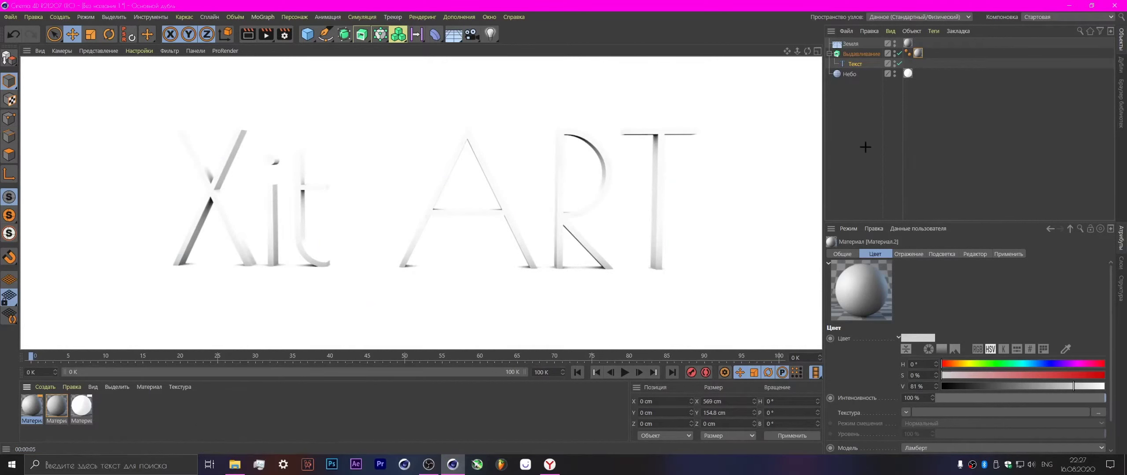
Lower the ground's Материал.1 colour brightness to 73%.
click(908, 43)
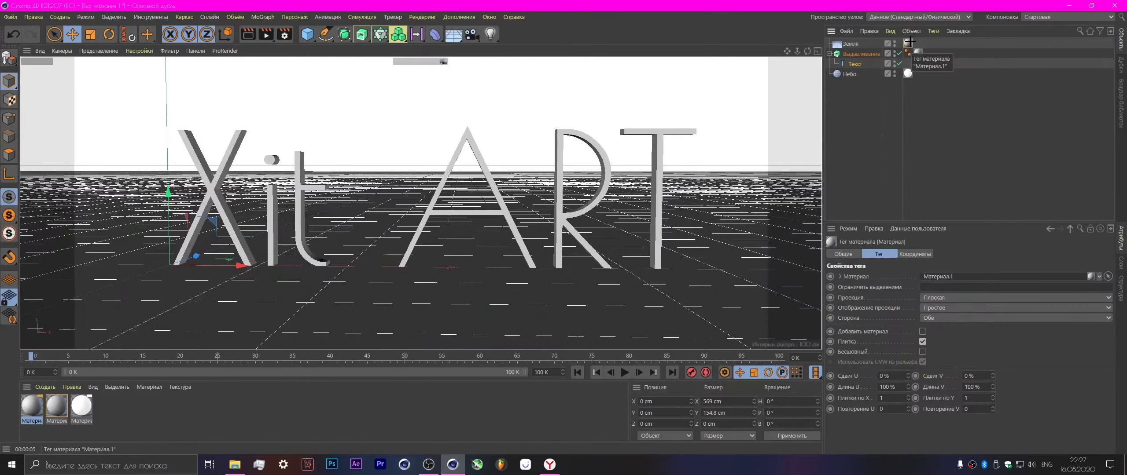
double_click(909, 42)
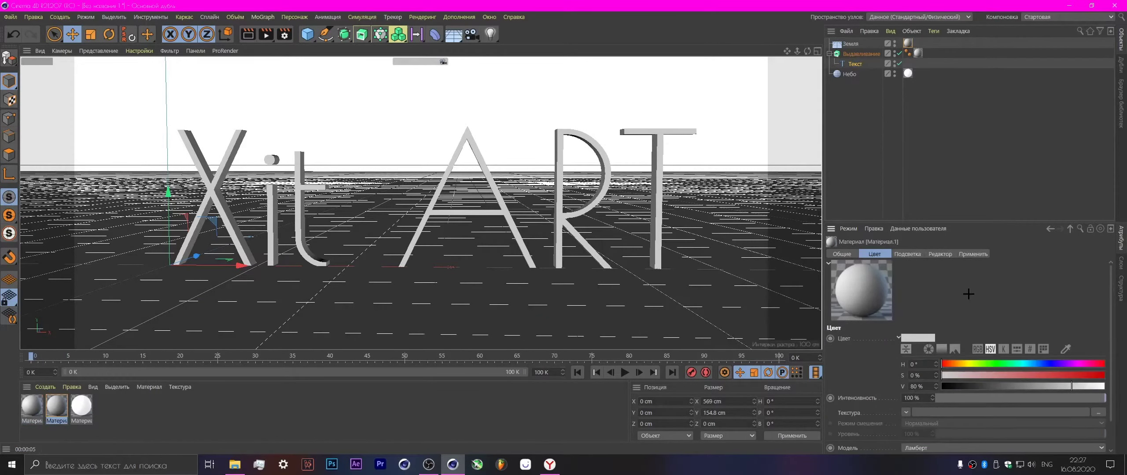
scroll(1012, 332, down, 2)
click(1066, 353)
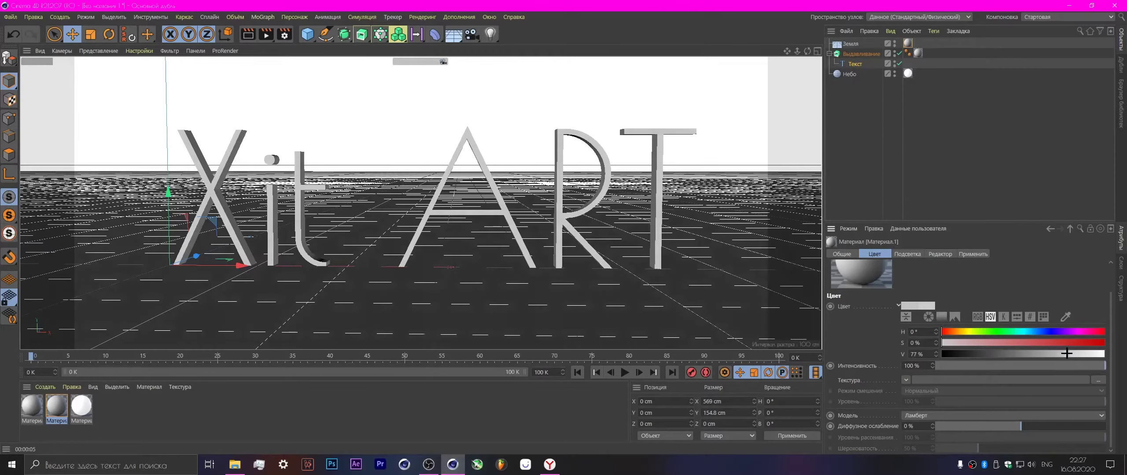
drag(1064, 354, 1060, 353)
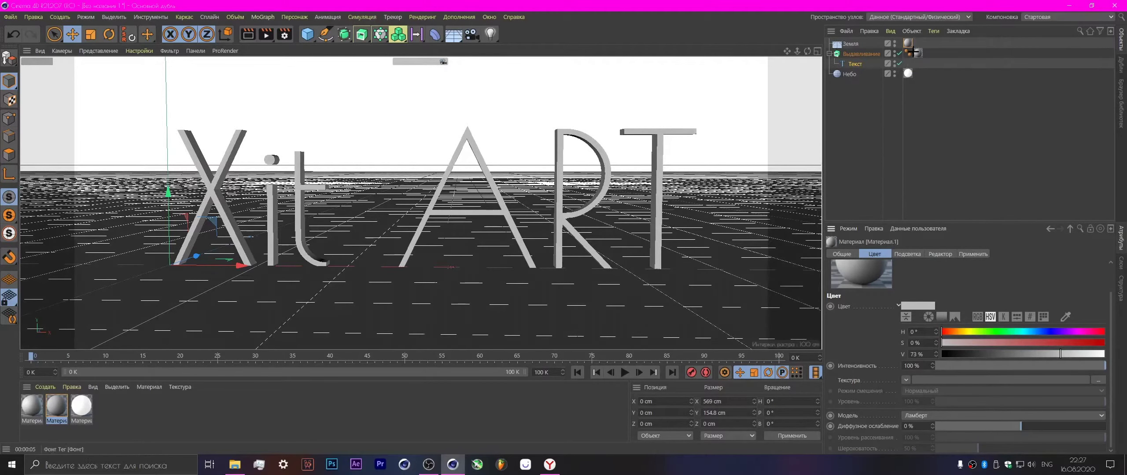
Recheck Материал.1's settings and render the scene preview again.
click(917, 53)
double_click(918, 53)
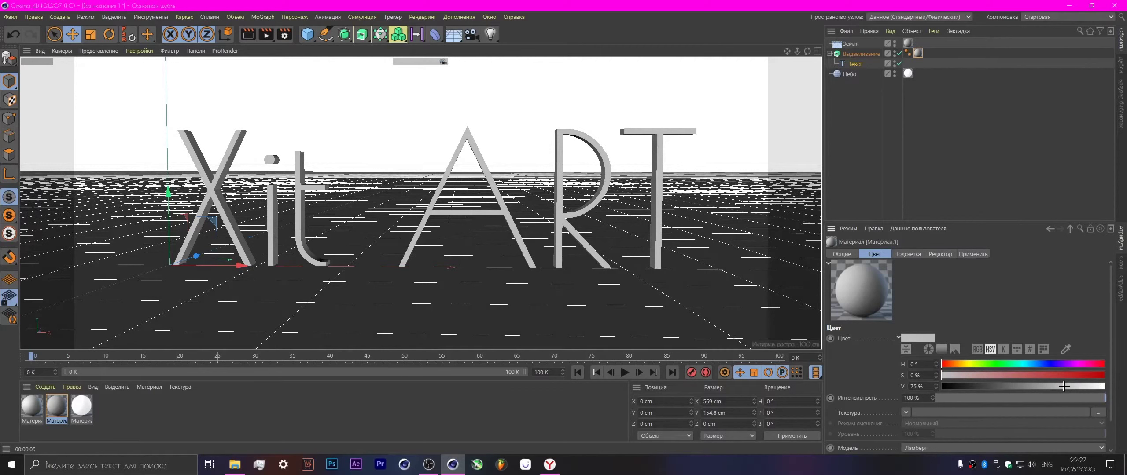
click(248, 34)
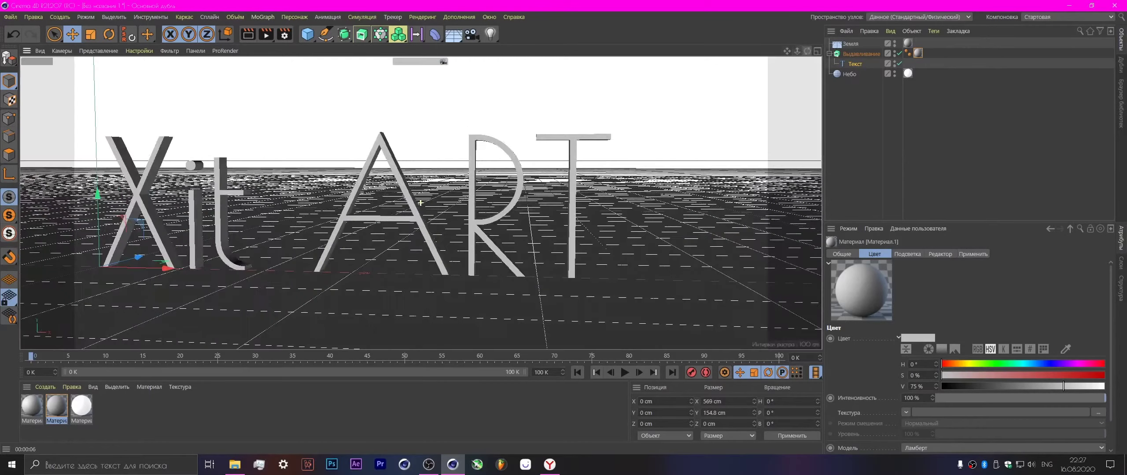
drag(786, 50, 420, 203)
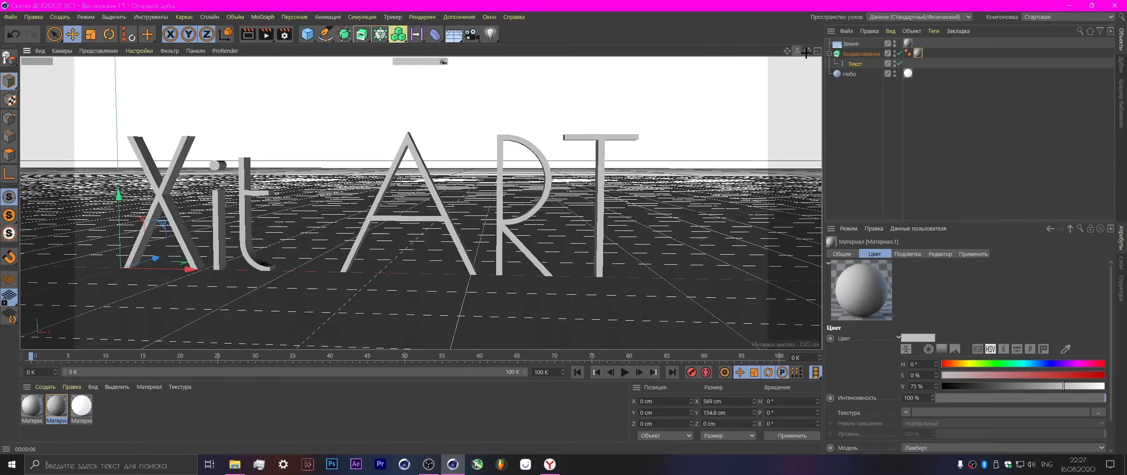
Orbit to a lower angled view of Xit ART, preview a render, then pan to reframe.
mouse_move(807, 50)
mouse_down()
mouse_move(814, 56)
mouse_move(789, 51)
mouse_move(421, 203)
mouse_up()
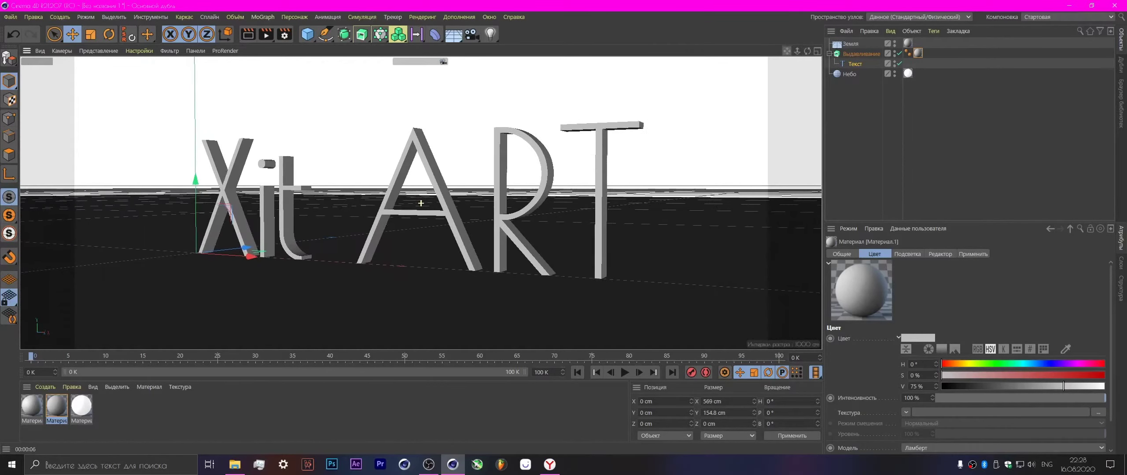
click(248, 34)
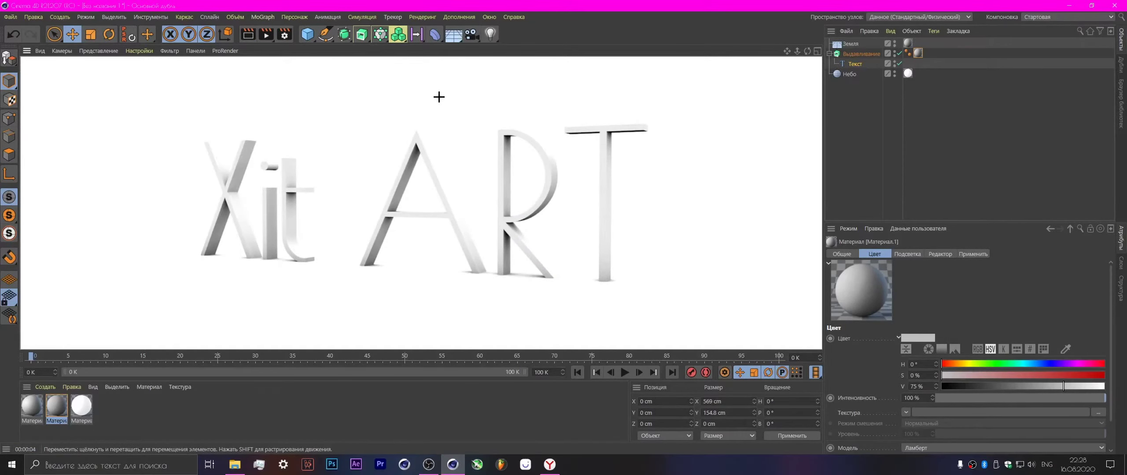
middle_drag(439, 97, 426, 209)
click(471, 34)
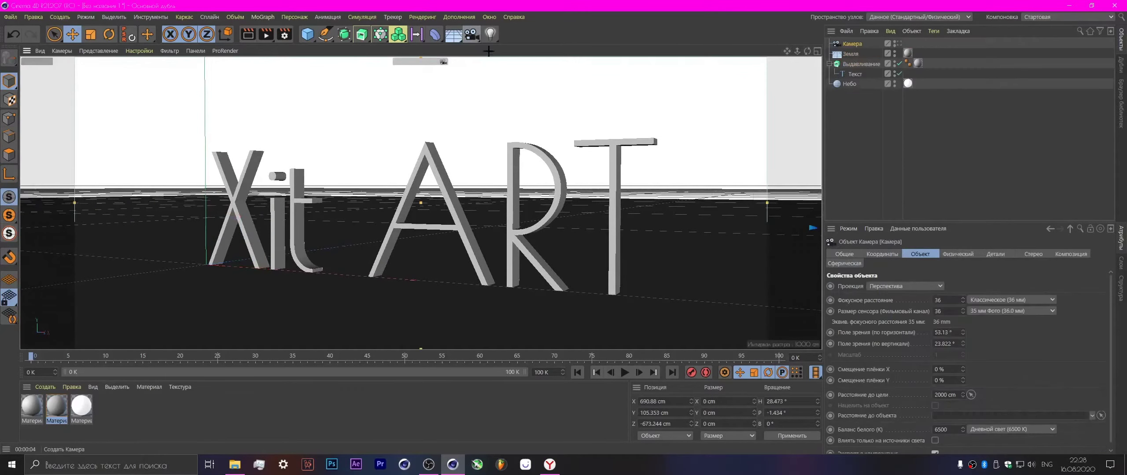
Render a preview through the new camera and reopen Render Settings.
click(248, 34)
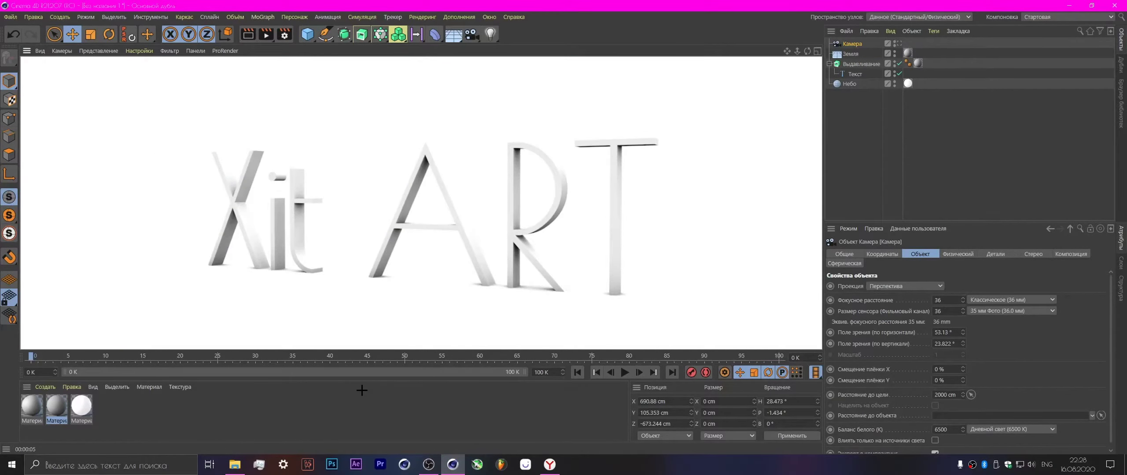
click(284, 34)
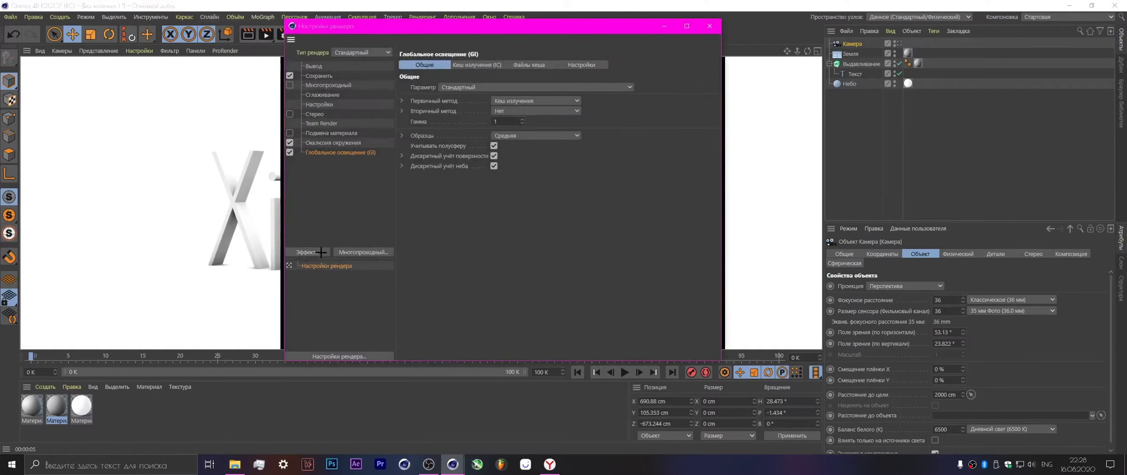
Add the Контрастность effect at 12% intensity and render a preview.
click(308, 252)
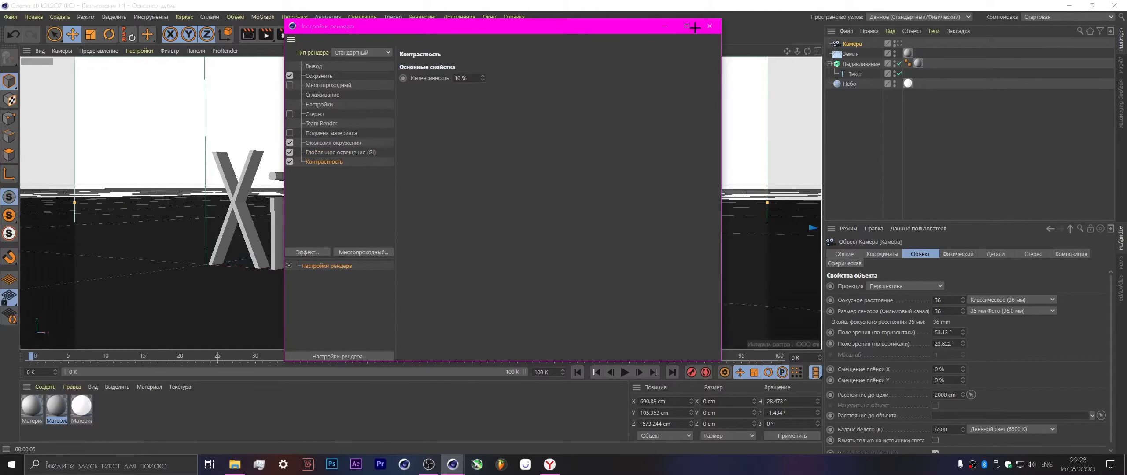
click(708, 27)
click(248, 34)
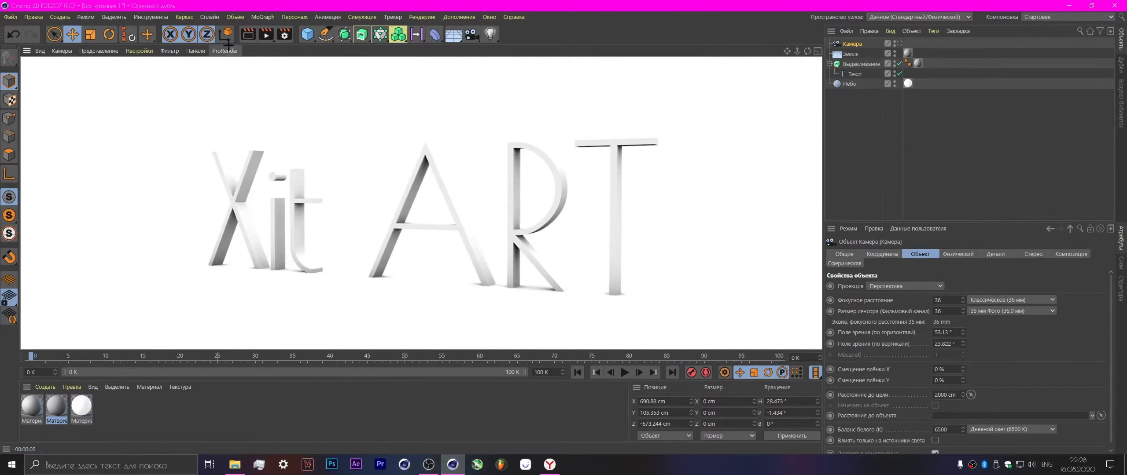
click(285, 34)
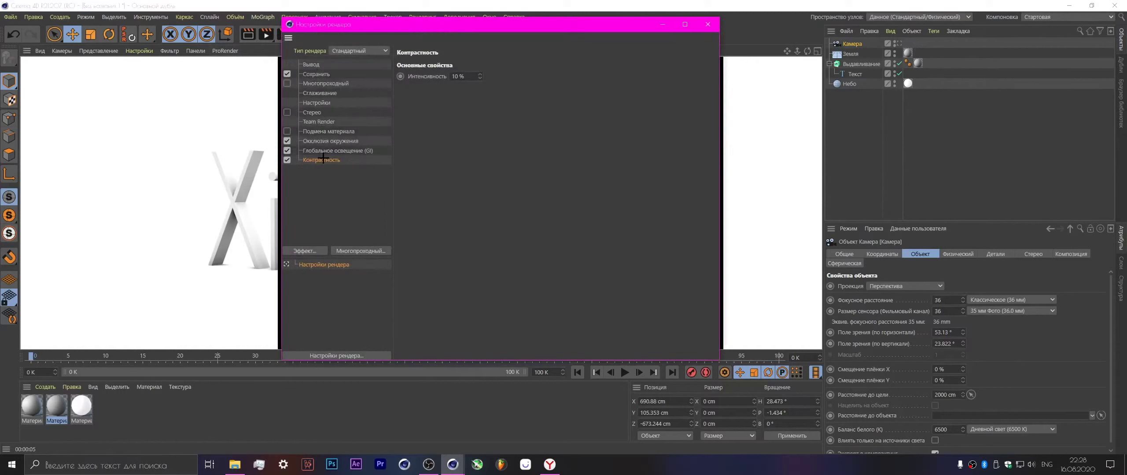
drag(478, 73, 484, 73)
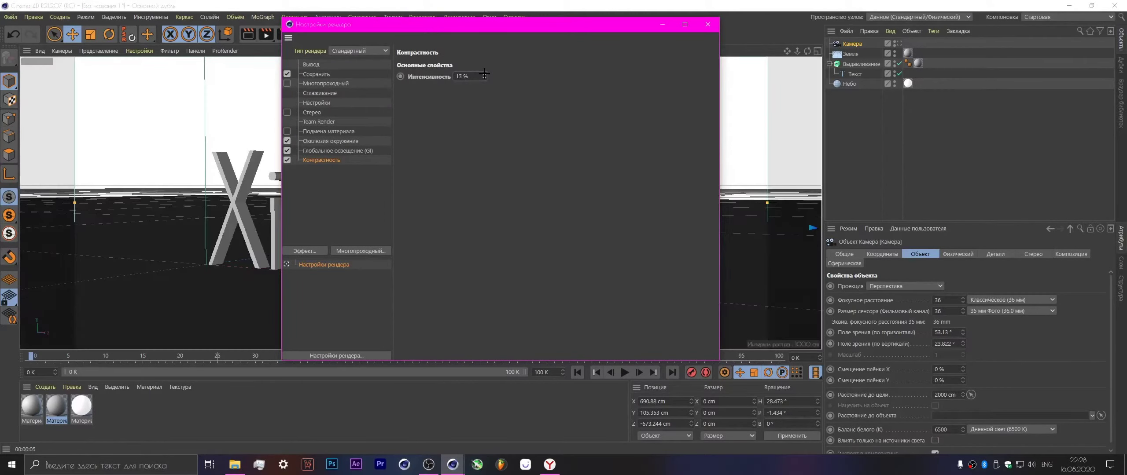
click(708, 24)
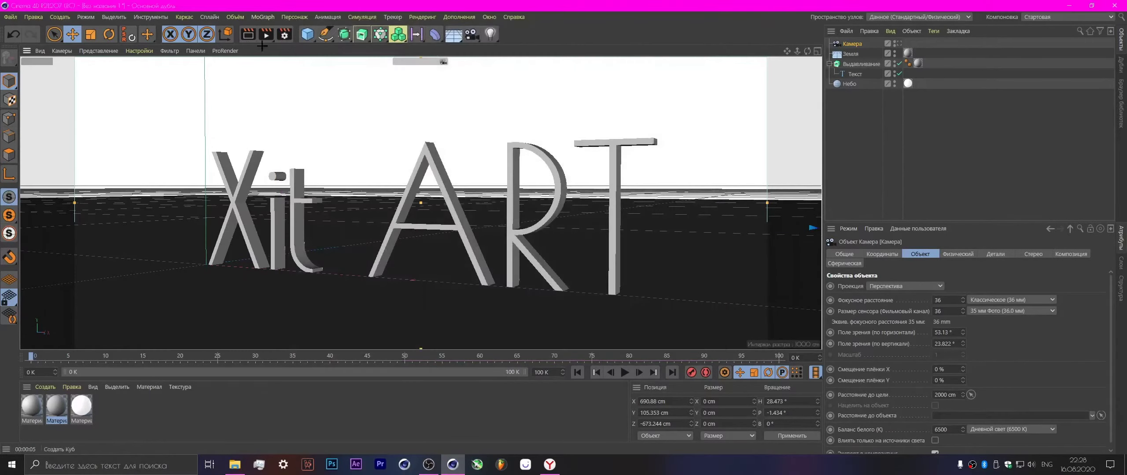
click(248, 34)
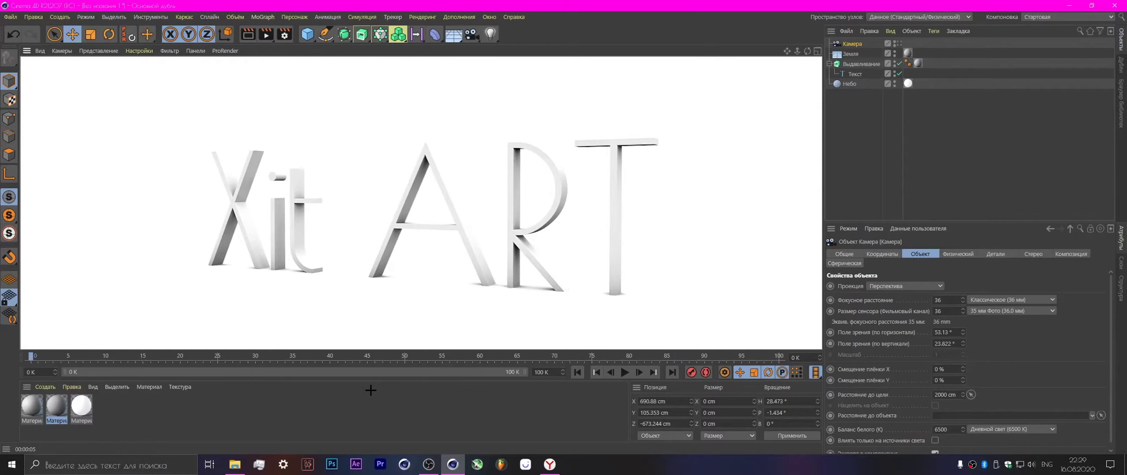
Disable the Контрастность effect and refresh the render without it.
click(285, 34)
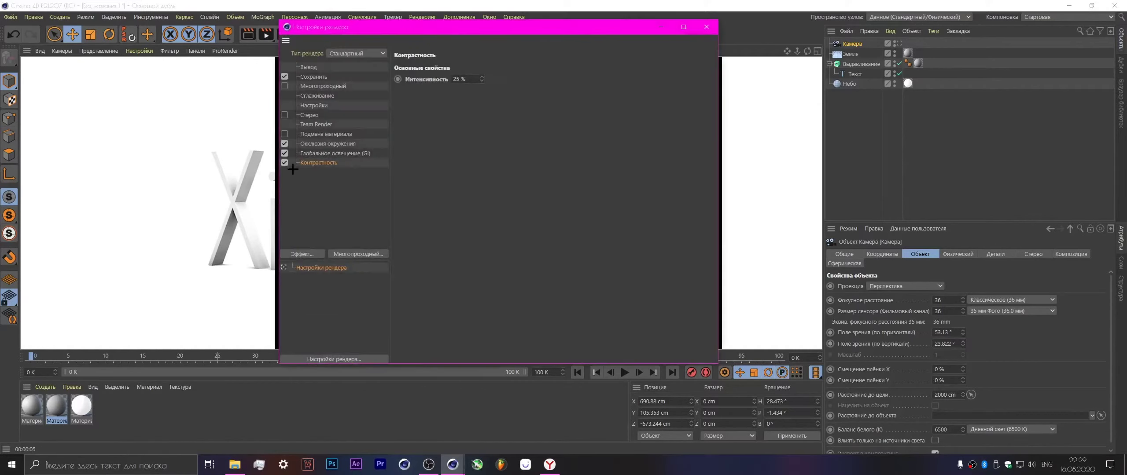
click(285, 162)
click(719, 29)
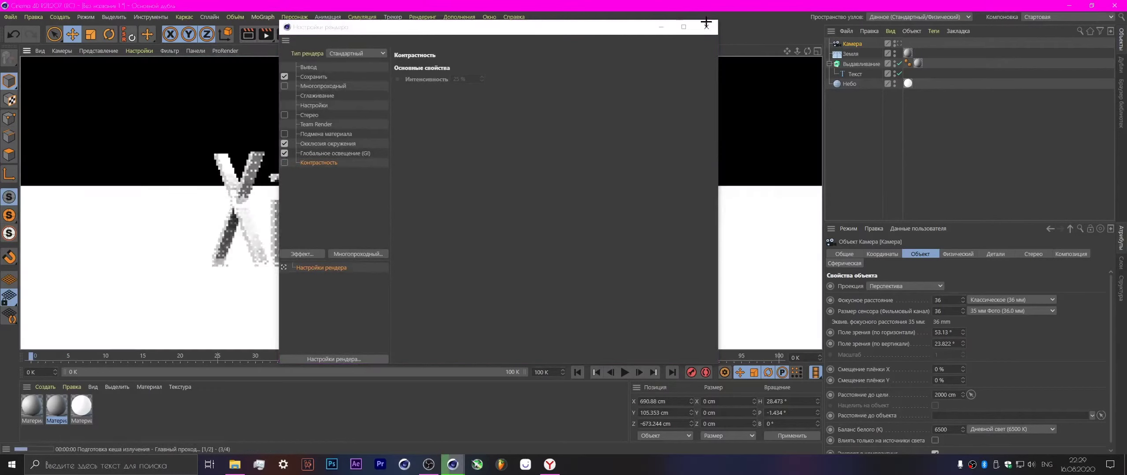
click(706, 27)
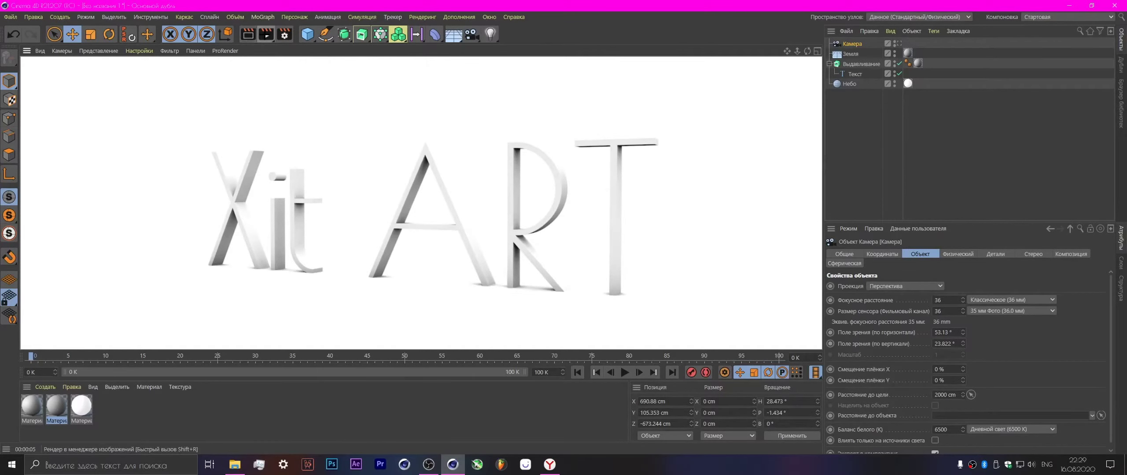
click(285, 35)
Set the render output file path to q in the Downloads folder.
click(318, 74)
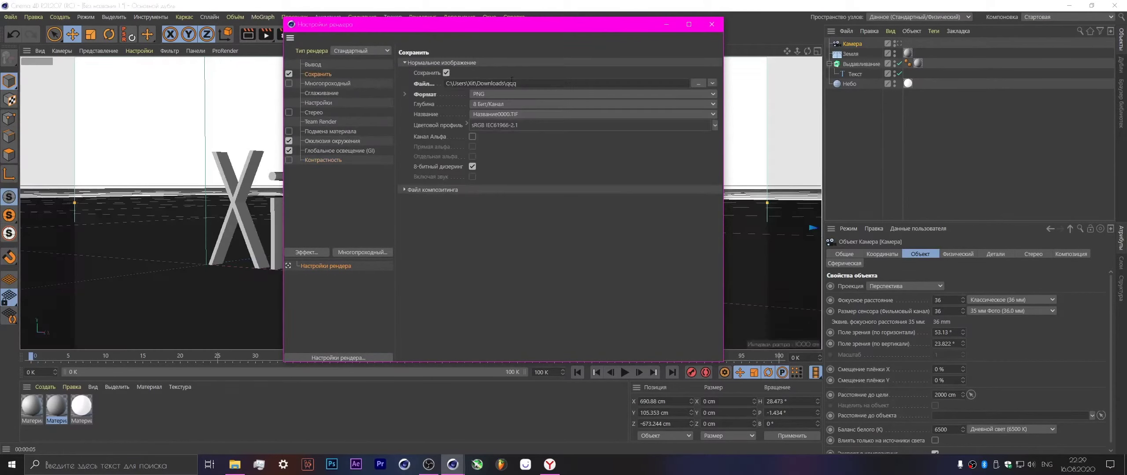
double_click(568, 83)
text(q)
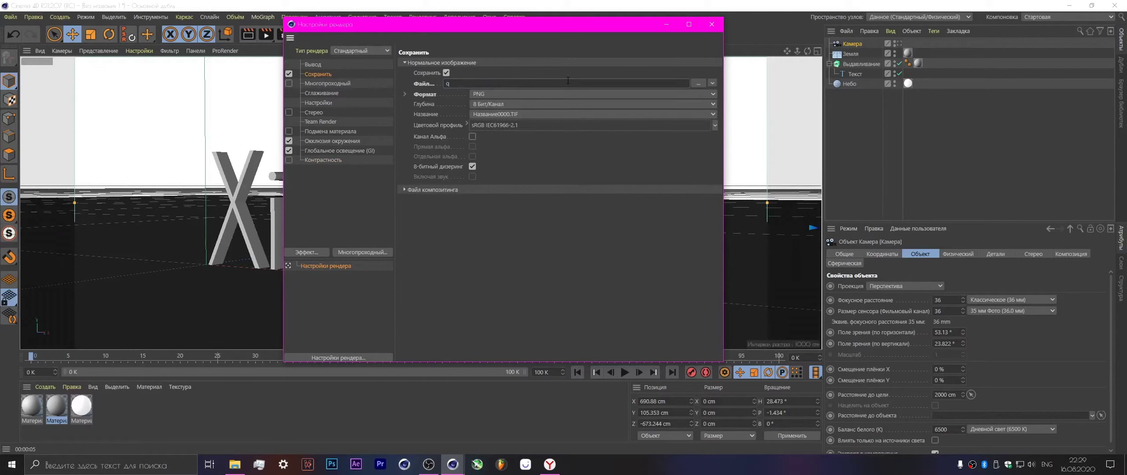
click(698, 83)
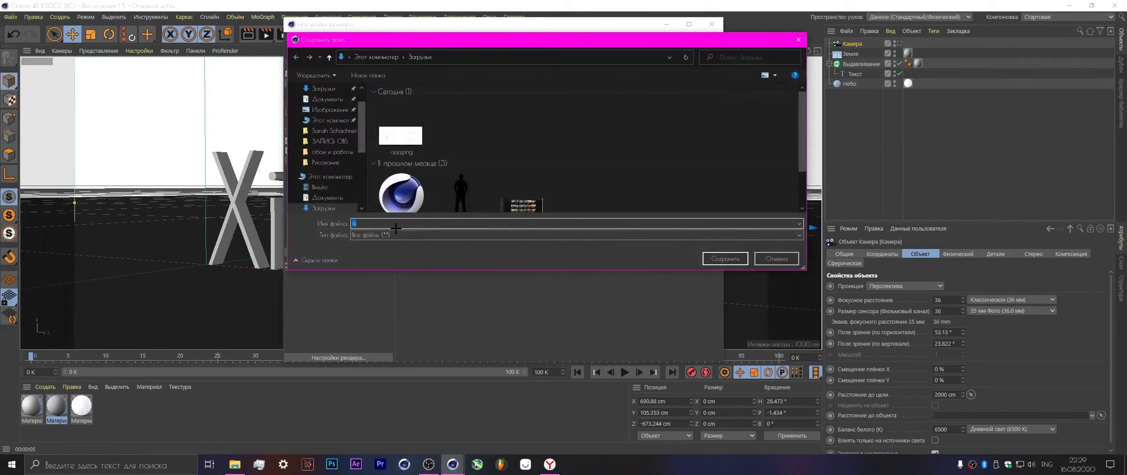
click(726, 259)
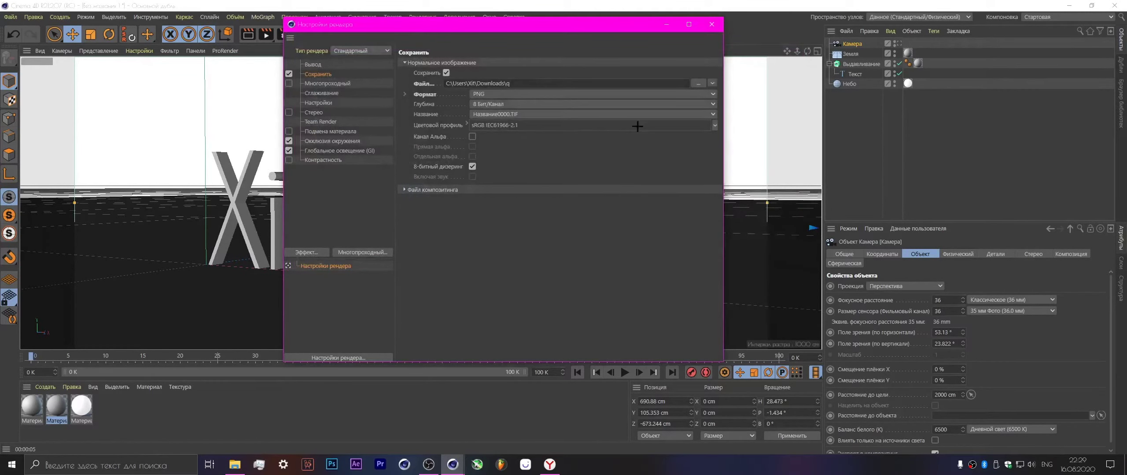
click(712, 24)
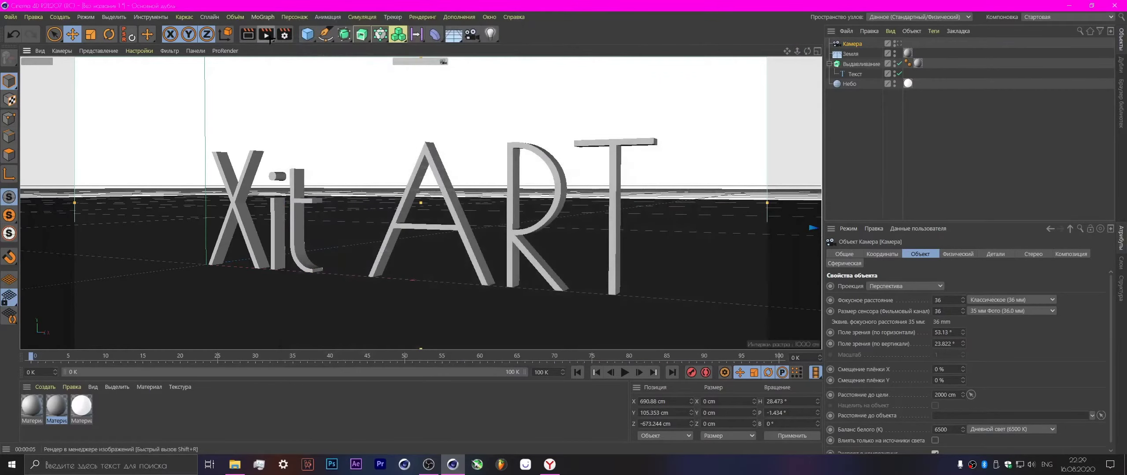
Render the Xit ART scene to the image viewer and fit the 2560×1080 result.
key(shift+r)
drag(985, 137, 980, 137)
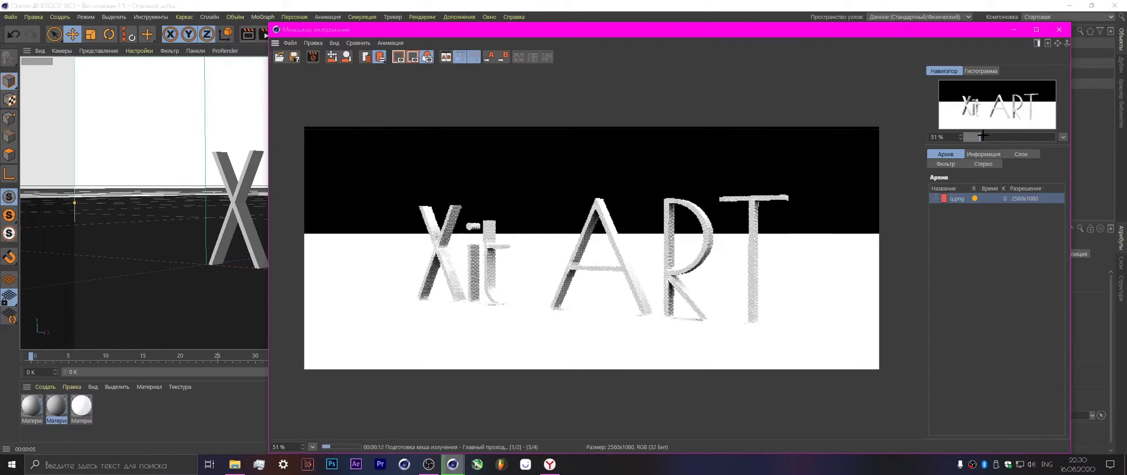
drag(982, 136, 980, 137)
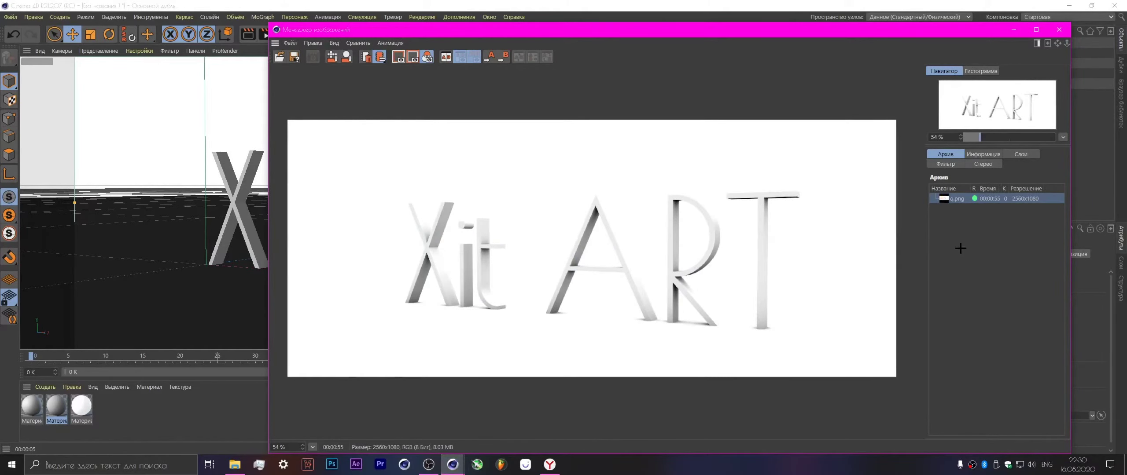
Open the saved q.png from Downloads in Photos.
click(1013, 30)
click(1068, 5)
double_click(47, 365)
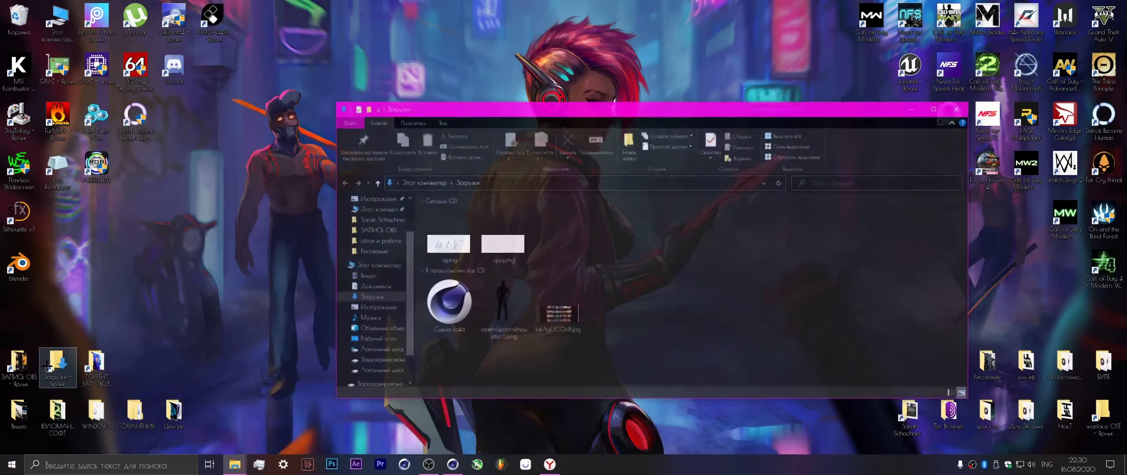
double_click(449, 244)
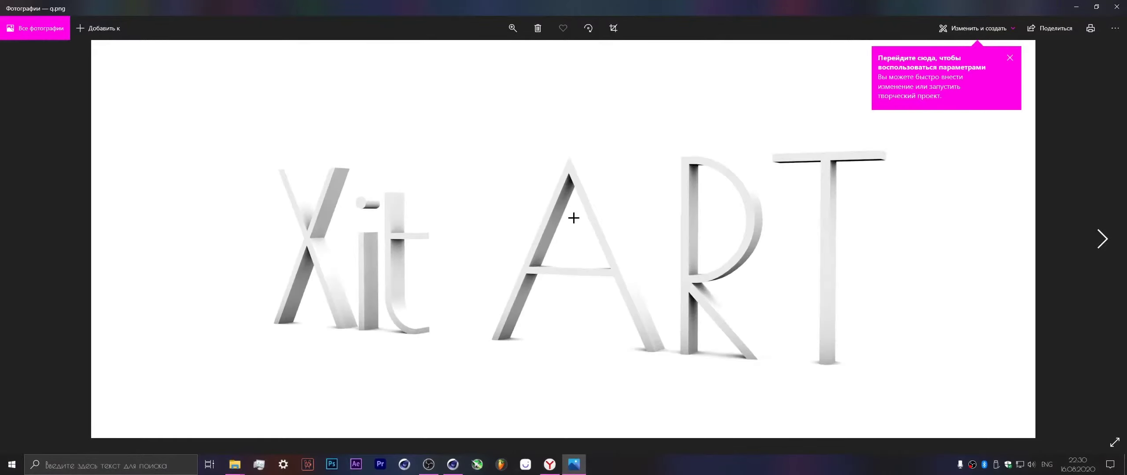
Dismiss the Photos tip, zoom in and out on the Xit ART render, then close Photos.
click(1010, 58)
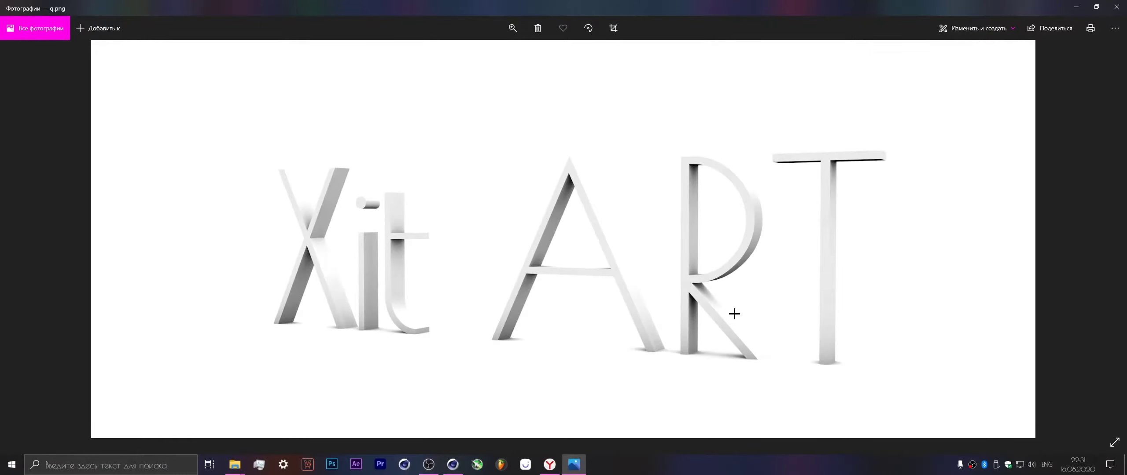
scroll(726, 297, up, 3)
scroll(859, 261, down, 2)
scroll(632, 274, up, 1)
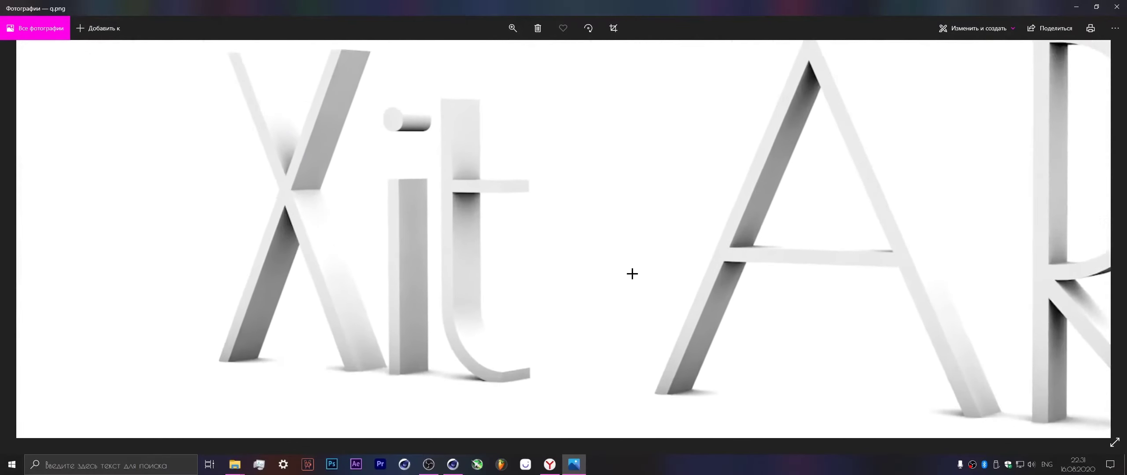
scroll(632, 273, down, 1)
scroll(674, 317, down, 2)
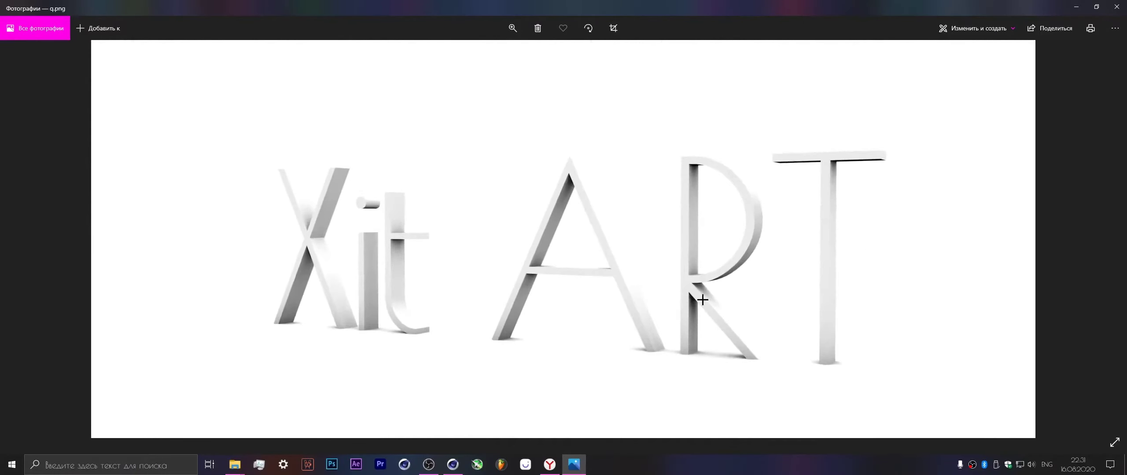
click(1108, 10)
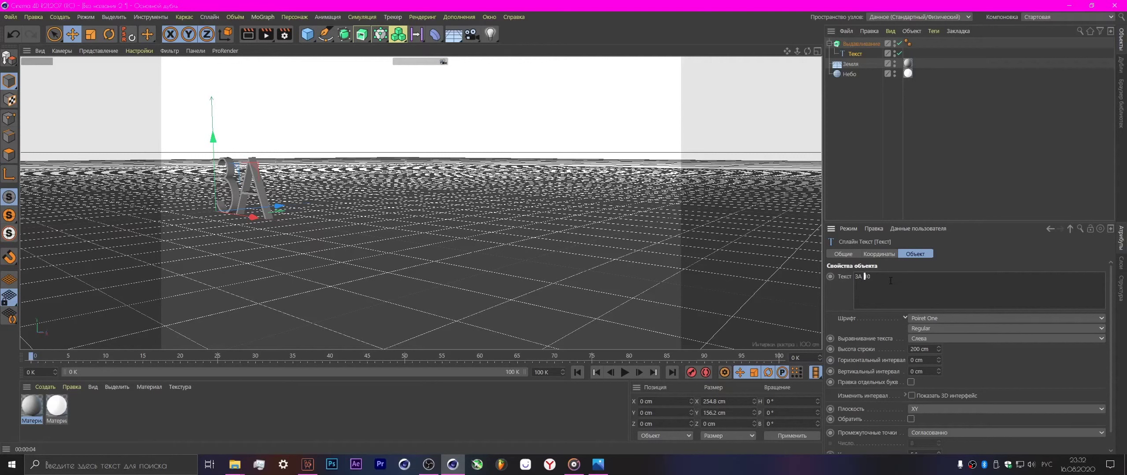
Change the text to 'ЗА 10' and deepen the Выдавливание from 20 cm to 52 cm.
click(971, 247)
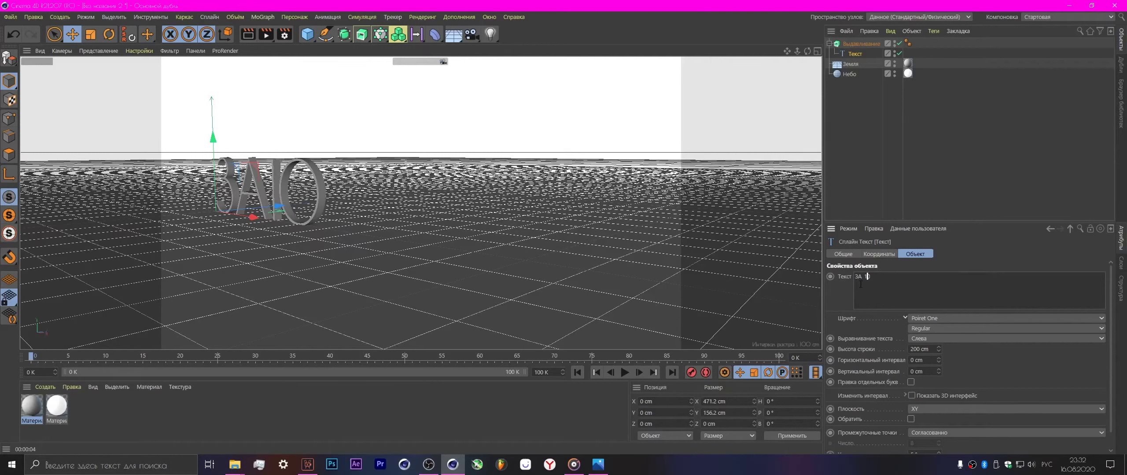
click(964, 256)
text(0)
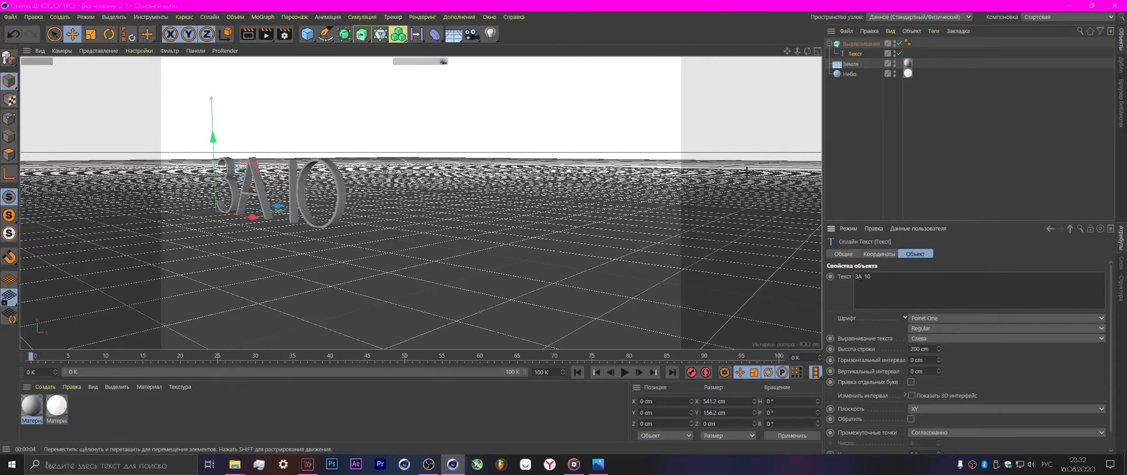
click(862, 44)
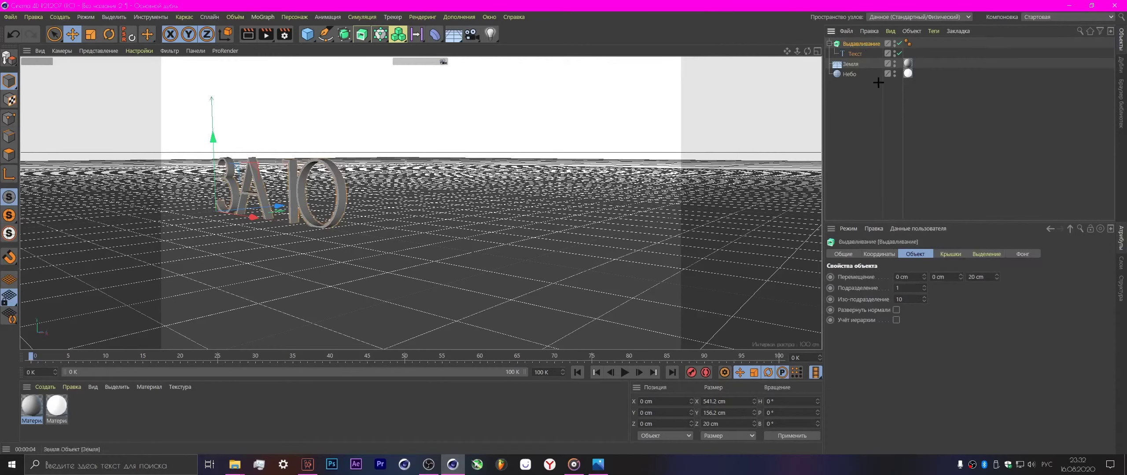
drag(997, 277, 1013, 273)
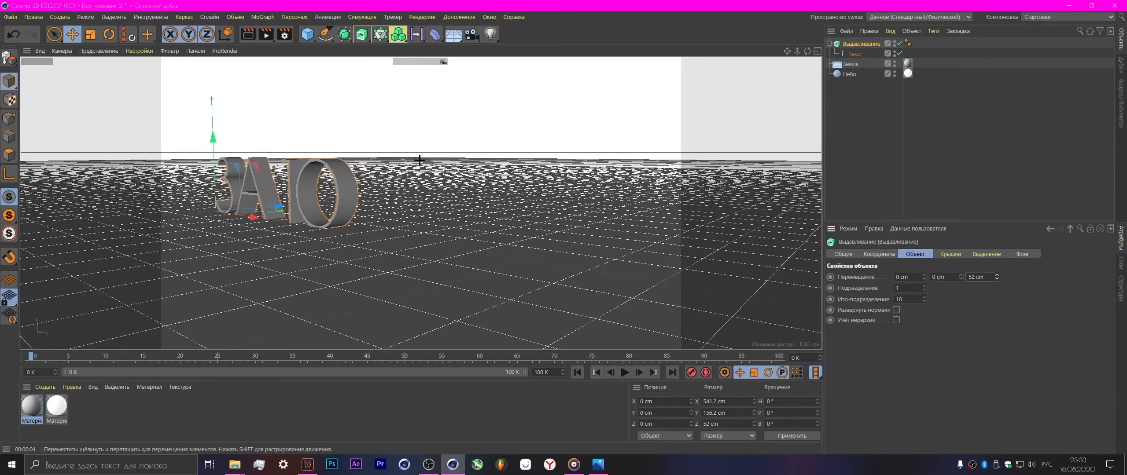
click(60, 16)
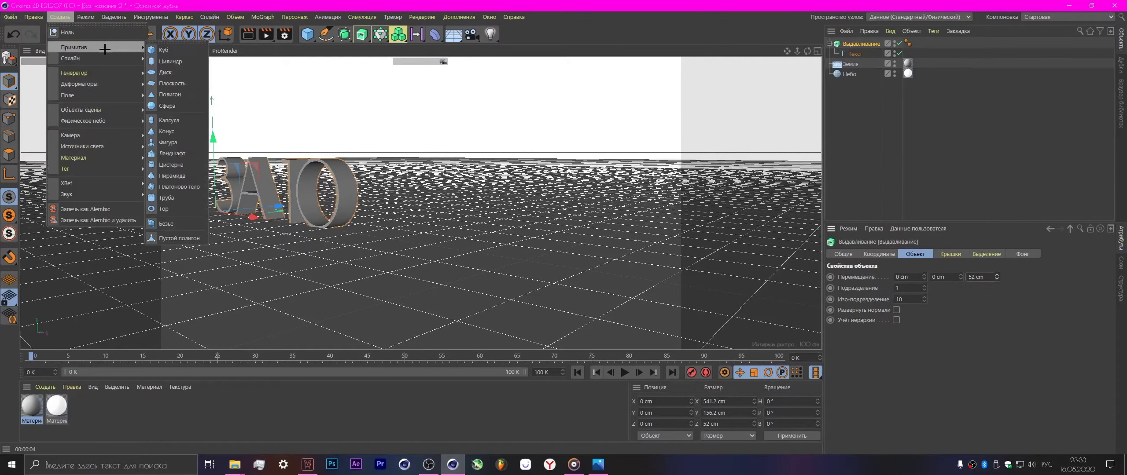
mouse_move(70, 58)
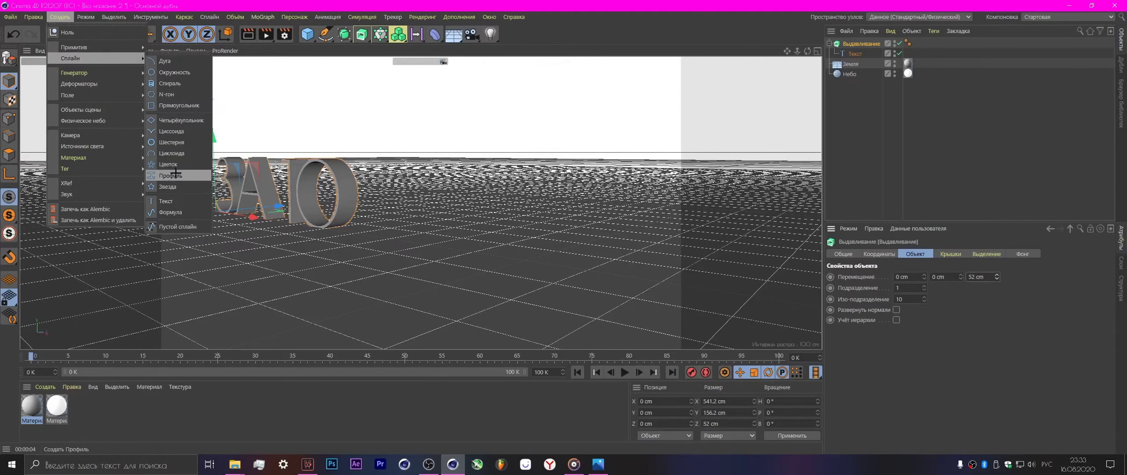
Add a new text spline and an Extrude generator, and parent the text under Выдавливание.1.
click(165, 201)
drag(343, 240, 415, 244)
click(363, 34)
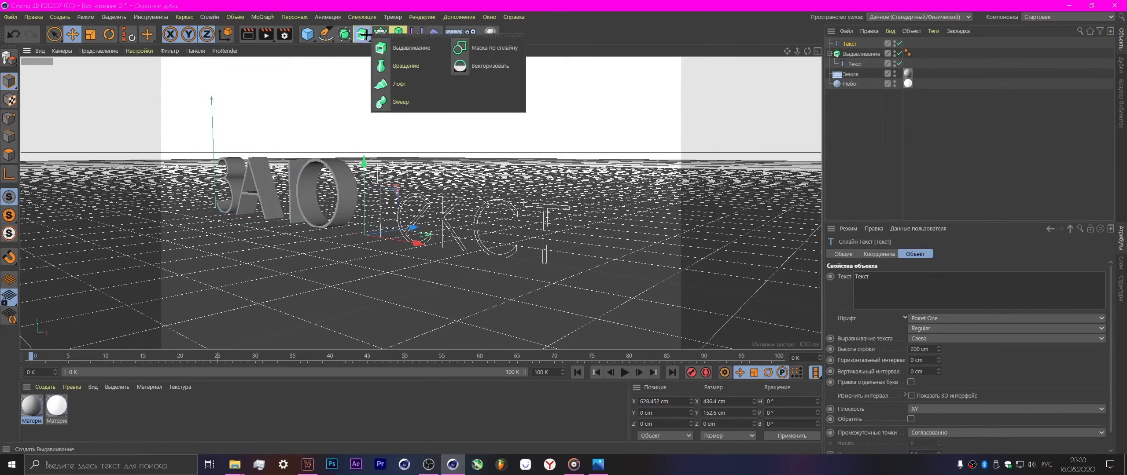
click(381, 48)
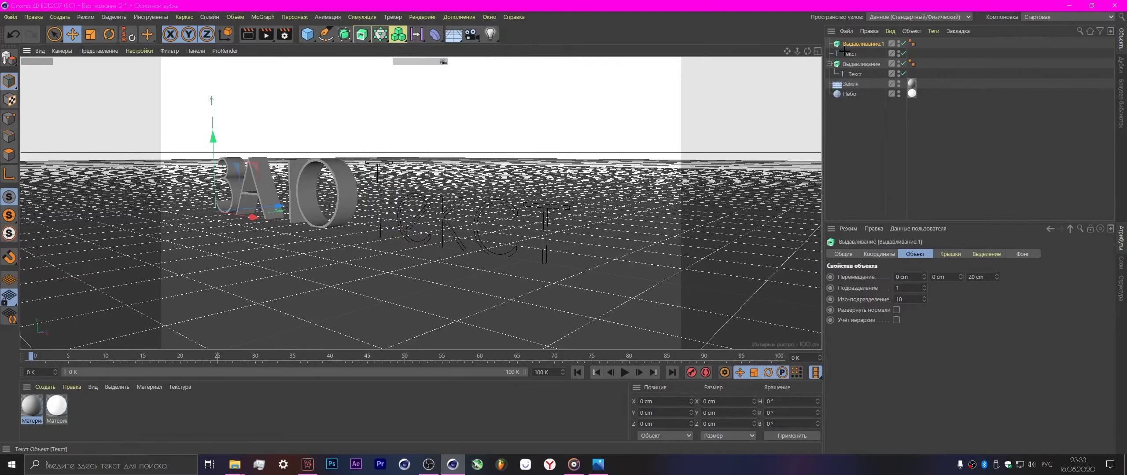
drag(844, 52, 856, 43)
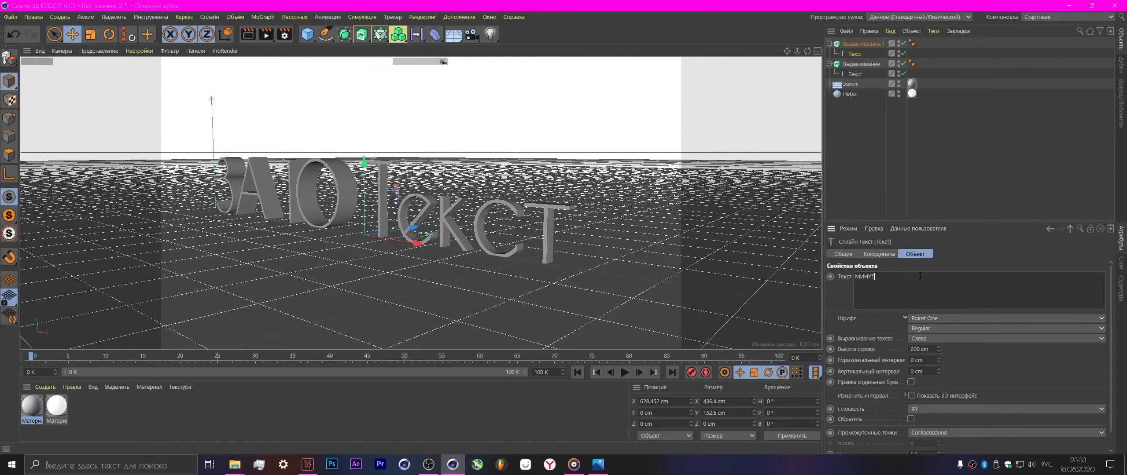
Rotate the new text about 54° and shift it toward the front left.
key(r)
mouse_move(369, 242)
mouse_down()
mouse_move(356, 241)
mouse_move(391, 241)
mouse_move(414, 221)
mouse_move(281, 234)
mouse_up()
key(e)
key(r)
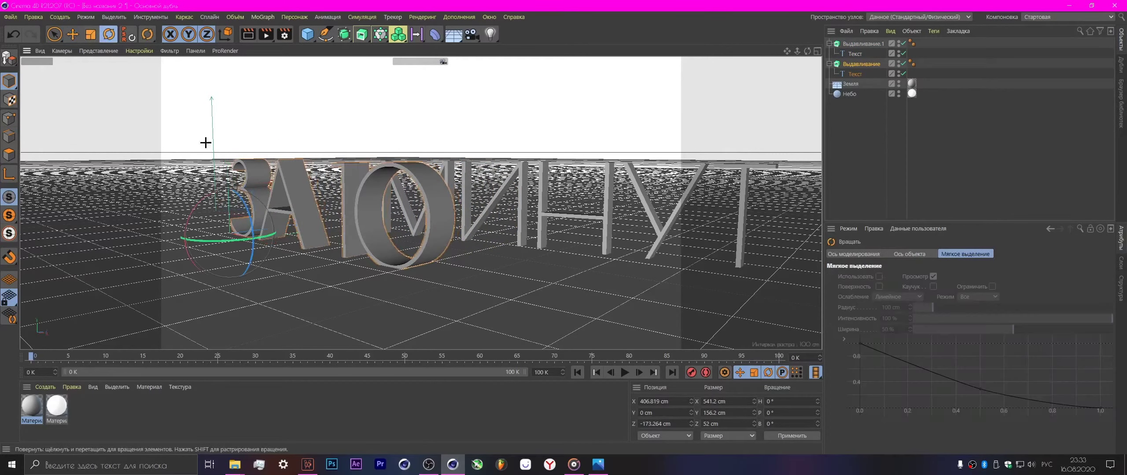
drag(264, 235, 276, 231)
key(e)
mouse_move(226, 237)
mouse_down()
mouse_move(234, 232)
mouse_move(213, 242)
mouse_move(253, 253)
mouse_up()
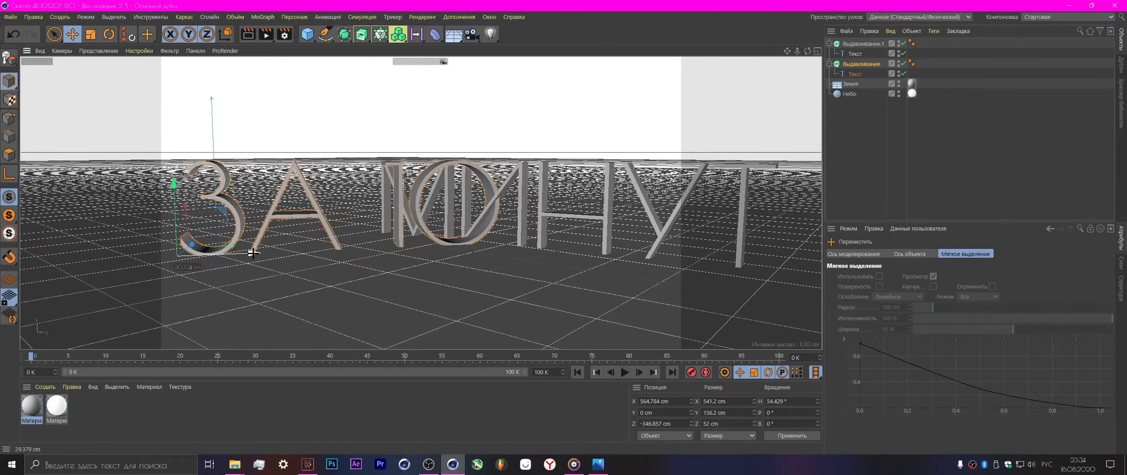
Slide МИНУТ left and turn it slightly, then reposition the ЗА 10 extrusion.
click(575, 217)
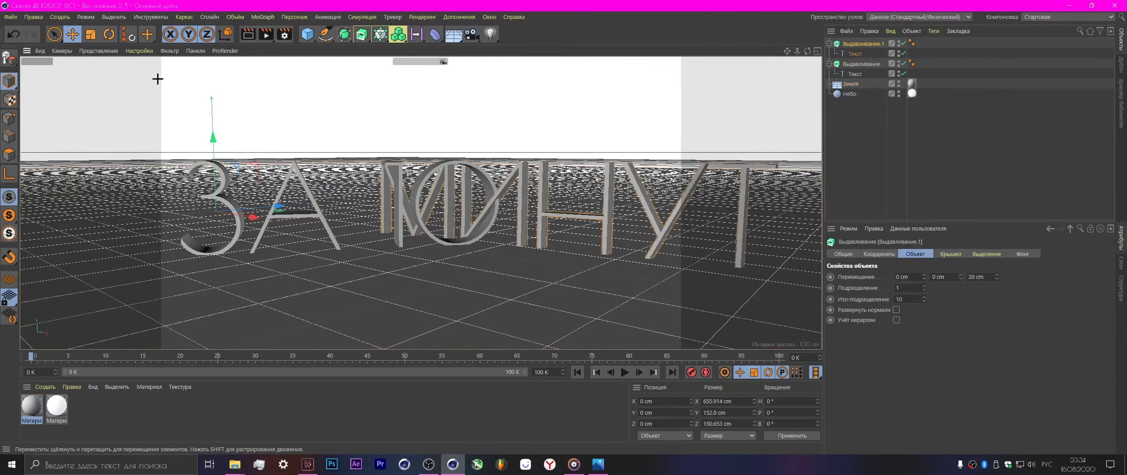
click(853, 66)
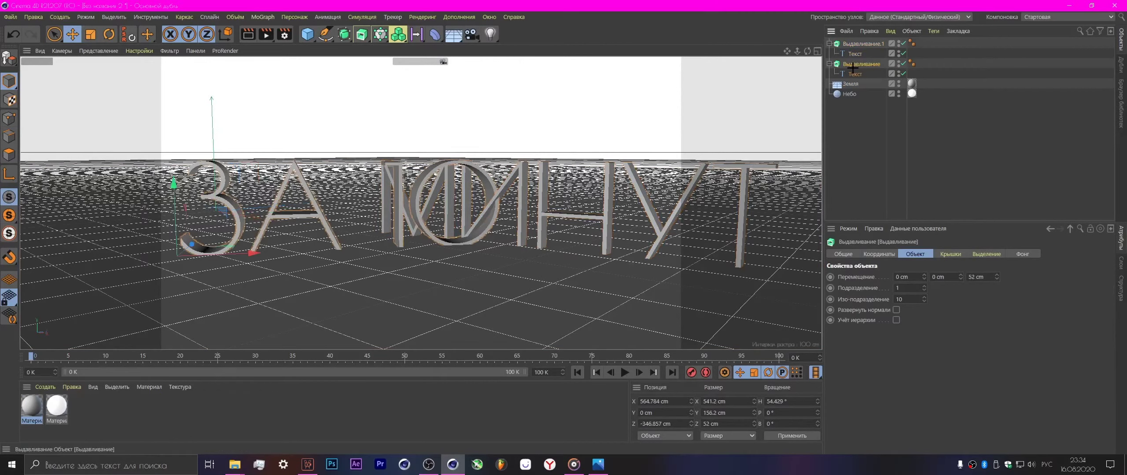
click(613, 163)
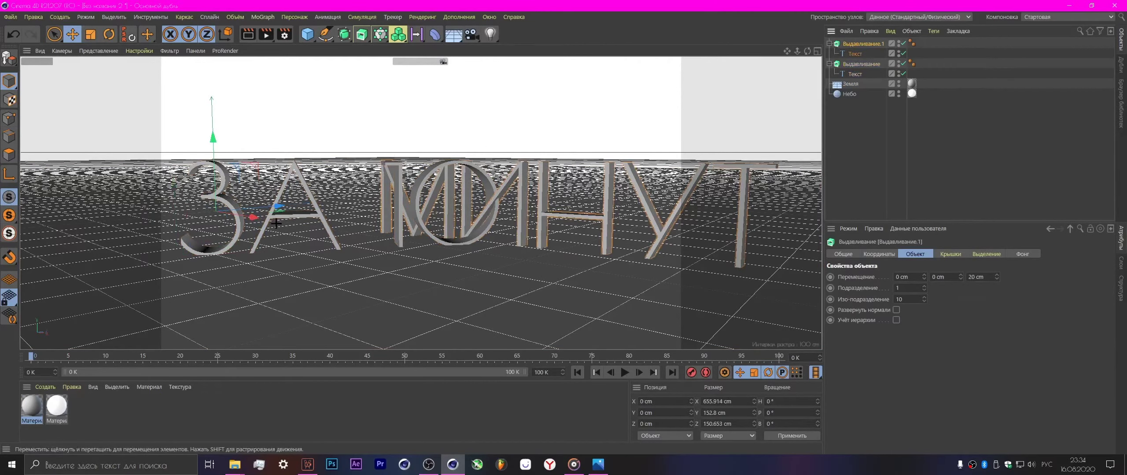
drag(253, 217, 221, 200)
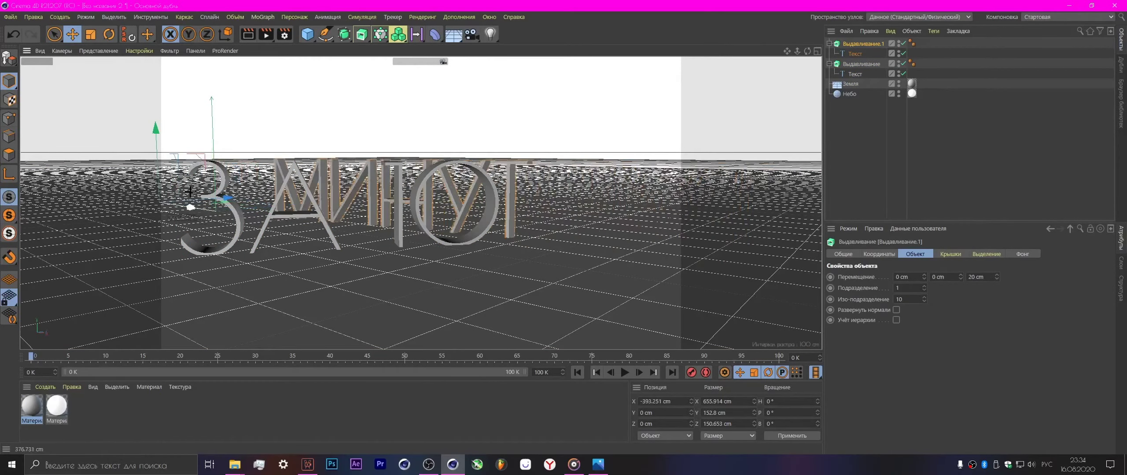
key(r)
drag(175, 216, 181, 216)
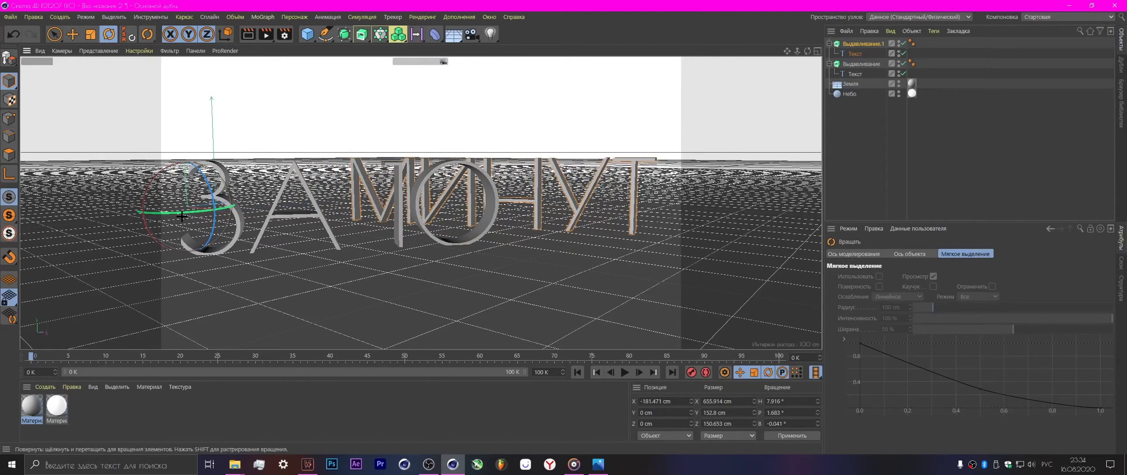
key(e)
click(240, 204)
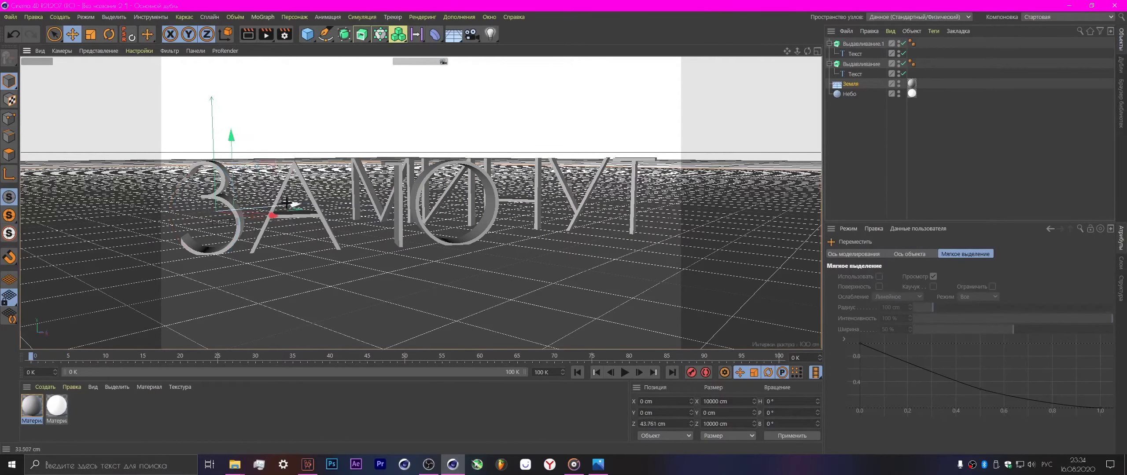
click(484, 231)
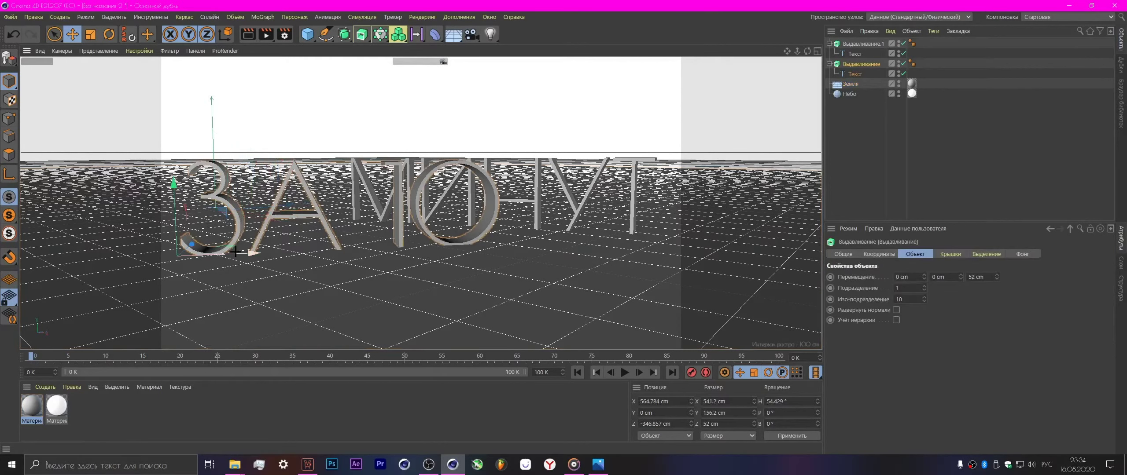
drag(186, 244, 228, 243)
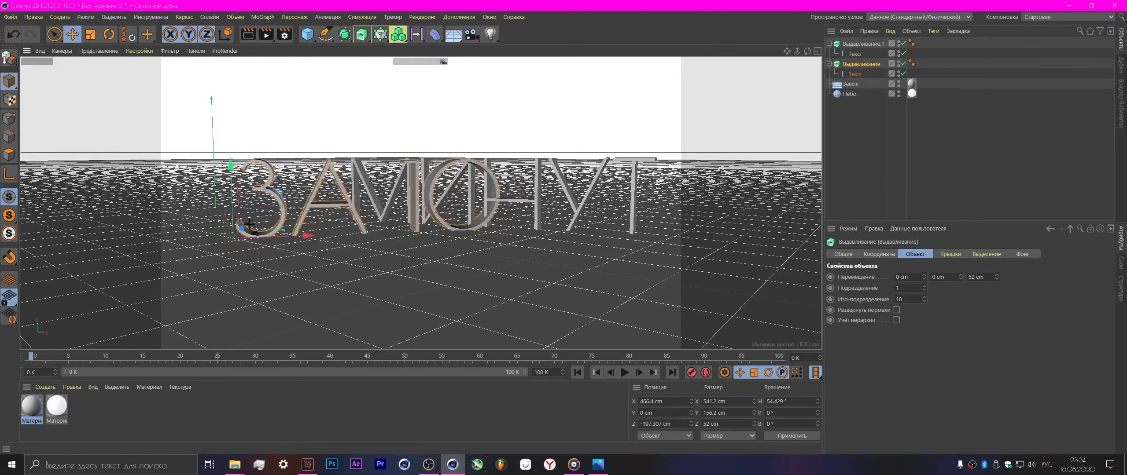
drag(228, 242, 202, 227)
Move and tilt МИНУТ toward the camera, then undo those six changes.
click(580, 205)
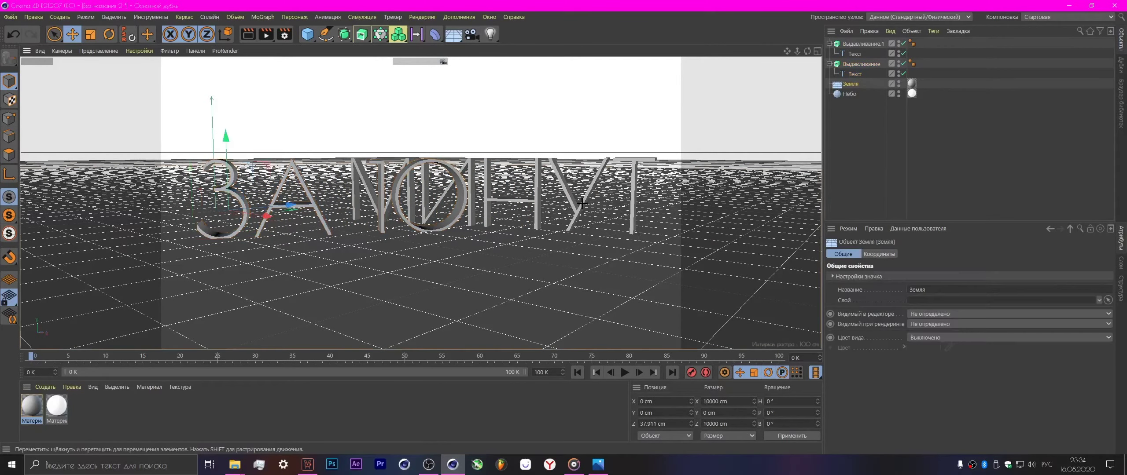
drag(253, 200, 119, 231)
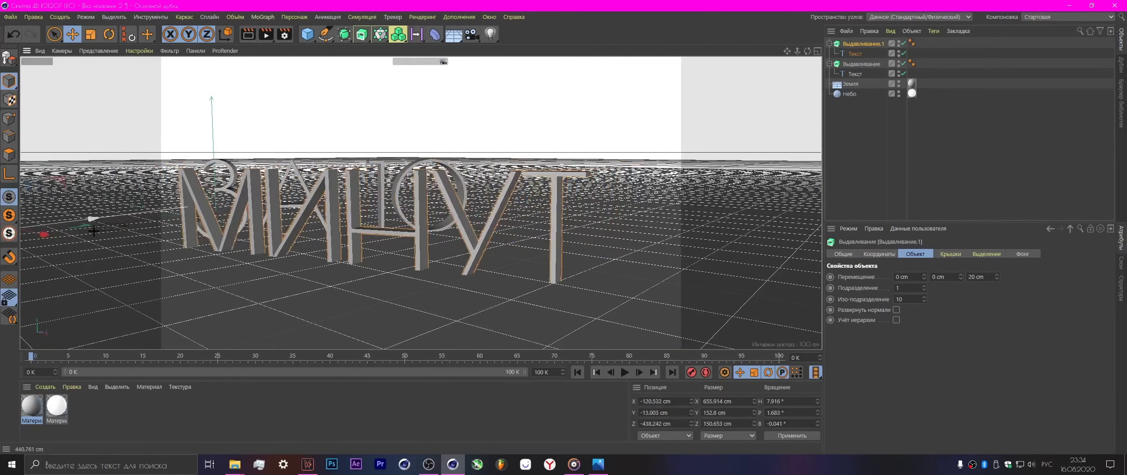
drag(119, 231, 126, 227)
click(110, 34)
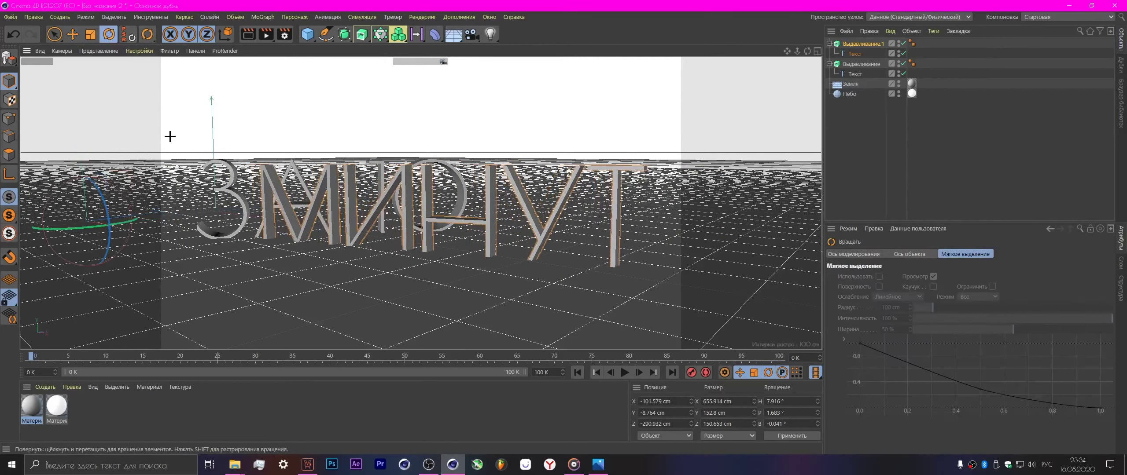
drag(106, 211, 109, 207)
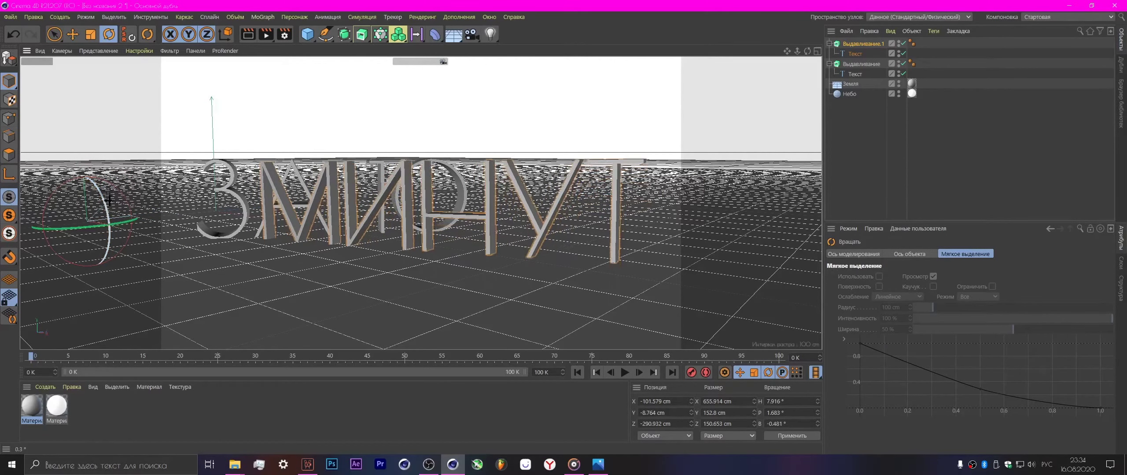
click(13, 33)
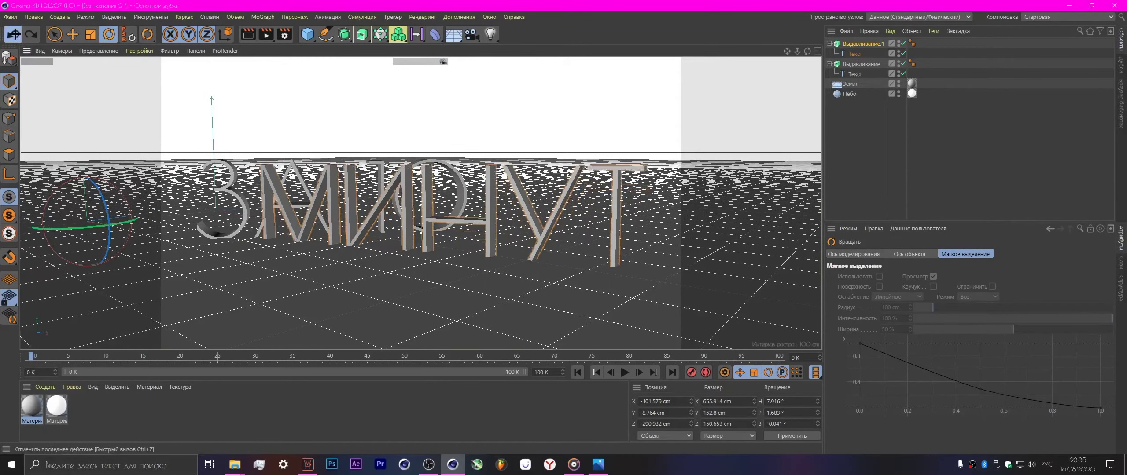
click(14, 34)
click(13, 34)
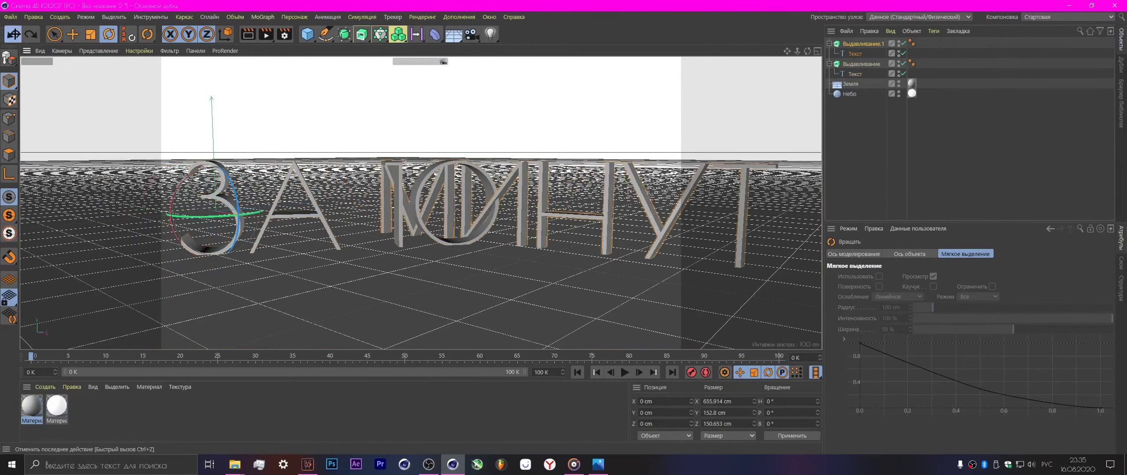
click(14, 34)
click(13, 34)
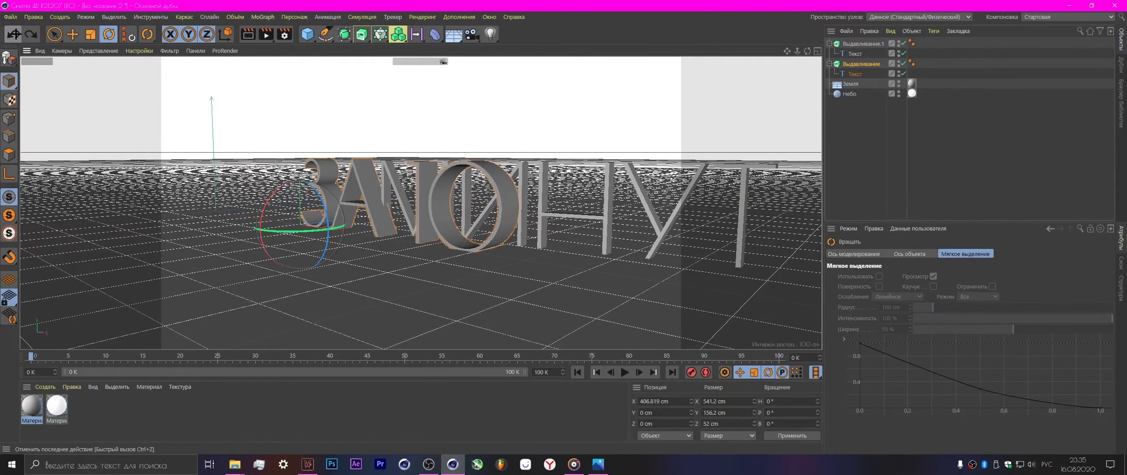
click(13, 34)
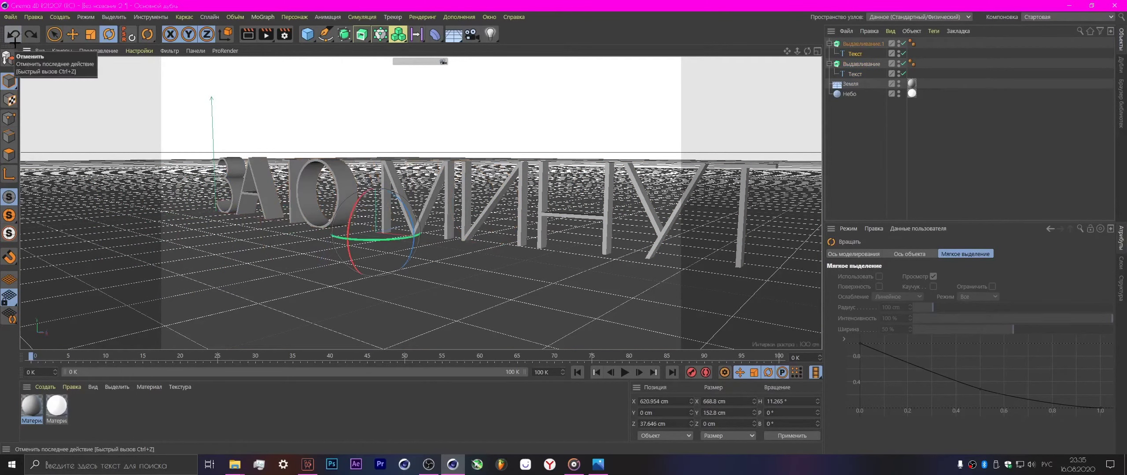
Pull the text toward the camera and preview the scene rendered in the viewport.
click(73, 34)
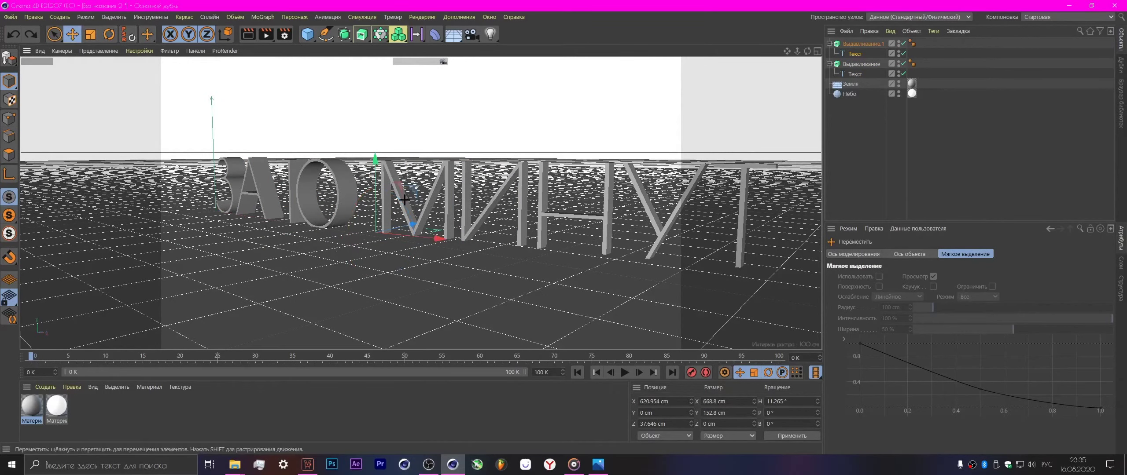
mouse_move(413, 229)
mouse_down()
mouse_move(288, 234)
mouse_move(259, 257)
mouse_up()
click(248, 34)
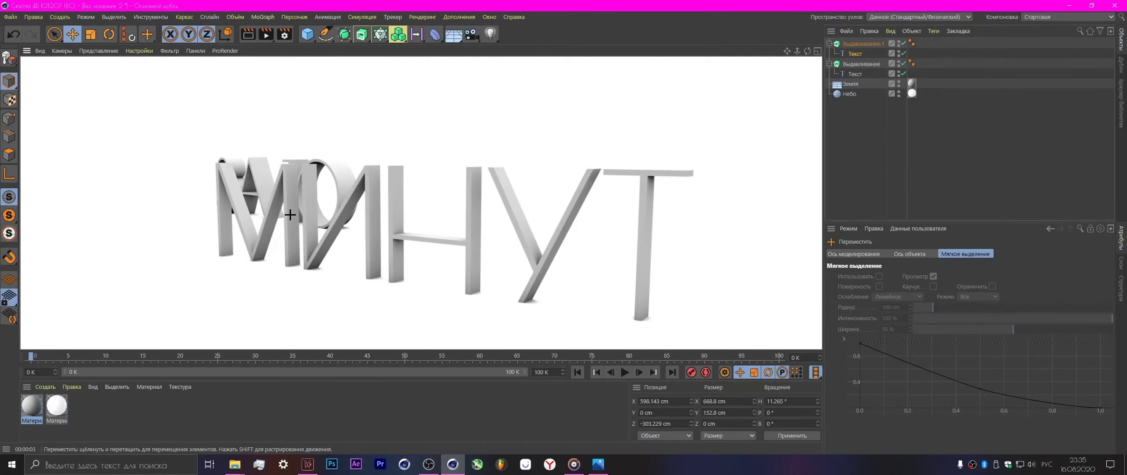
click(308, 229)
Turn МИНУТ about 9° and nudge the floor slightly in depth.
key(r)
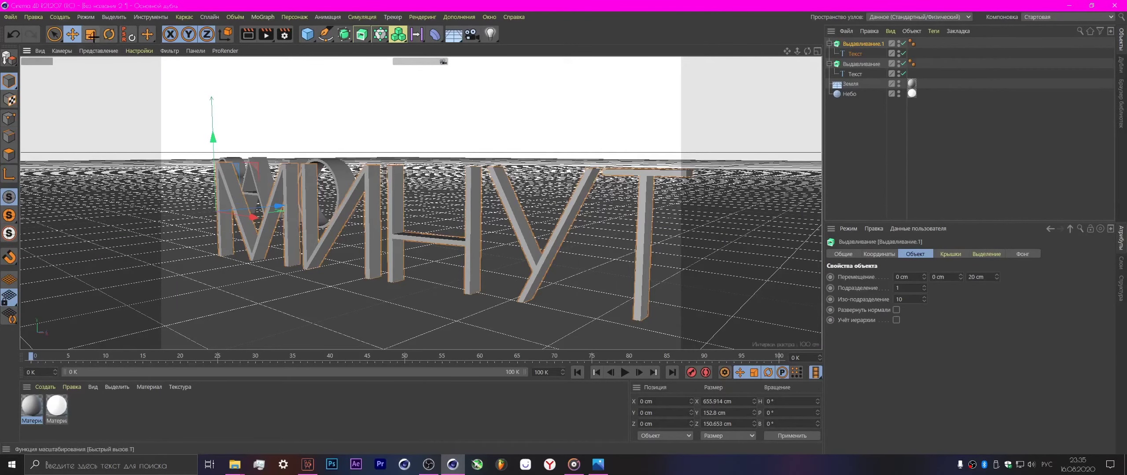
drag(211, 217, 232, 221)
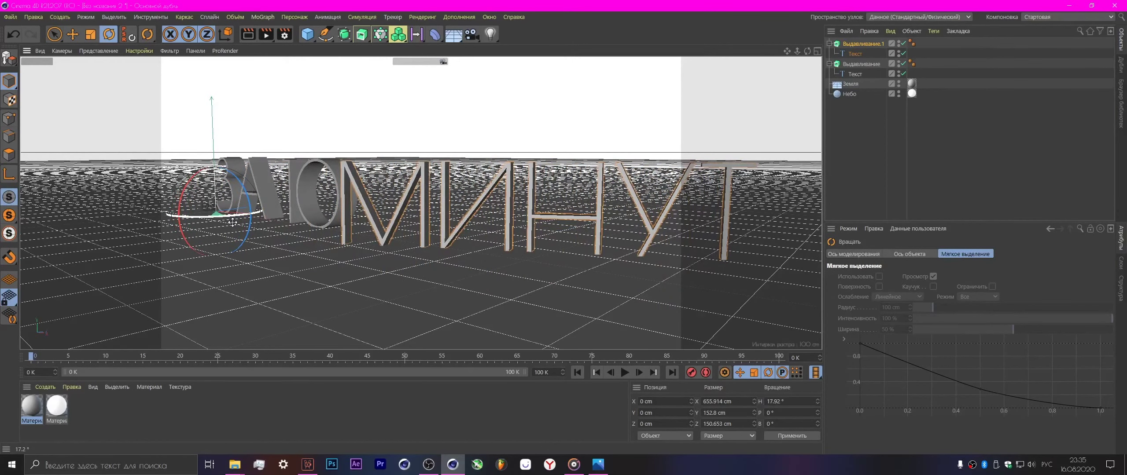
drag(232, 222, 225, 217)
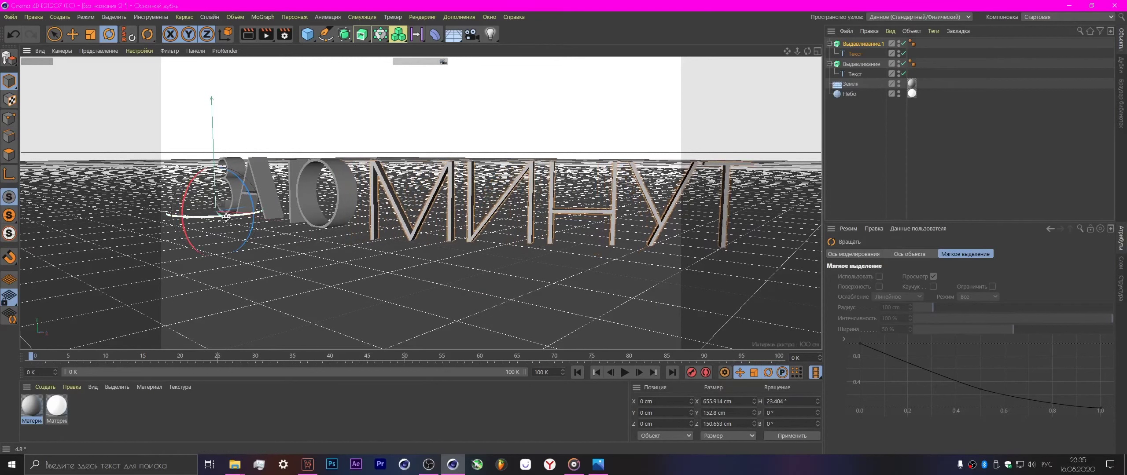
key(e)
click(404, 243)
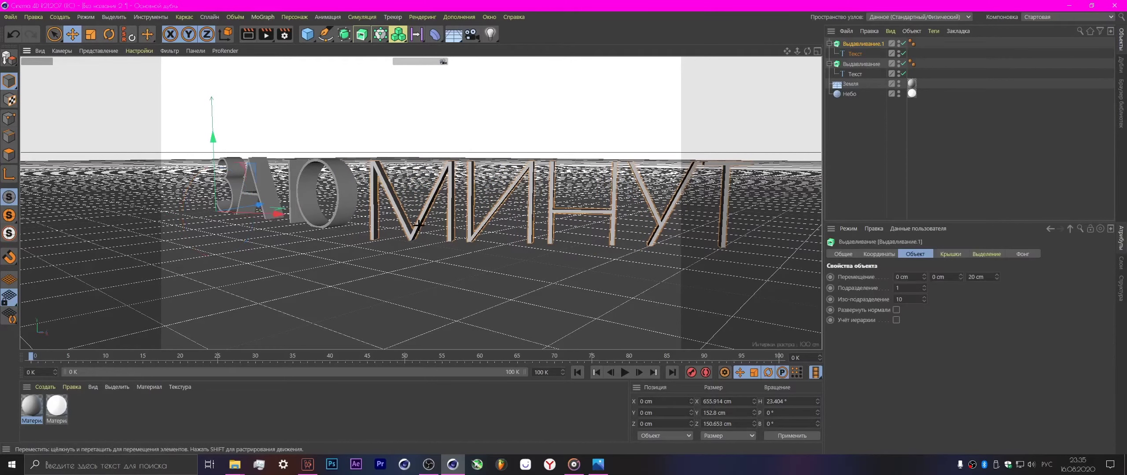
drag(260, 210, 274, 216)
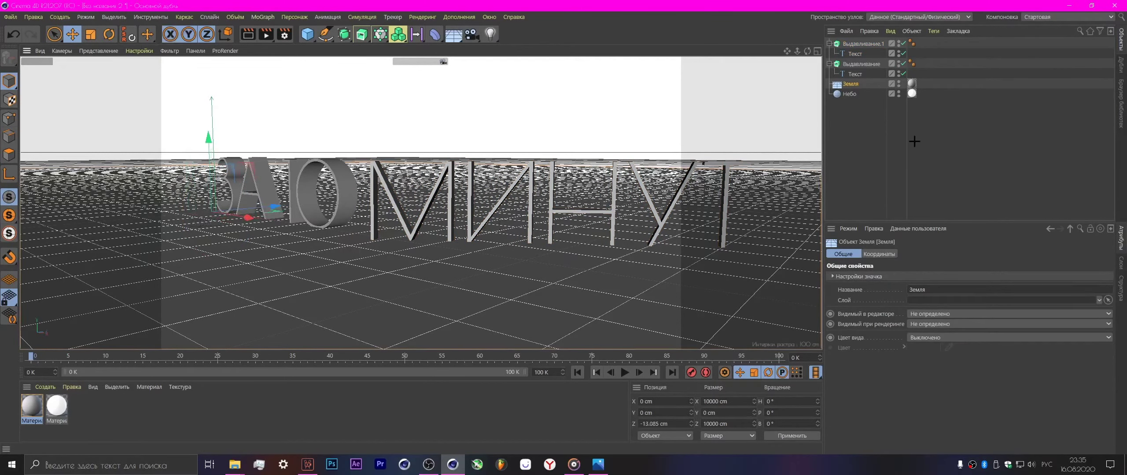
Slide МИНУТ forward along the floor in front of ЗА 10, undoing the last two moves.
click(381, 229)
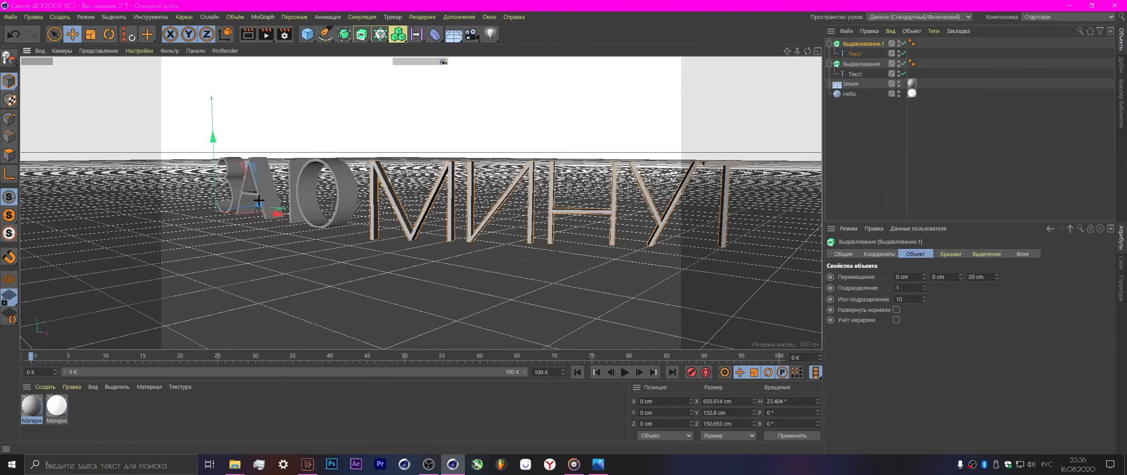
drag(263, 210, 184, 216)
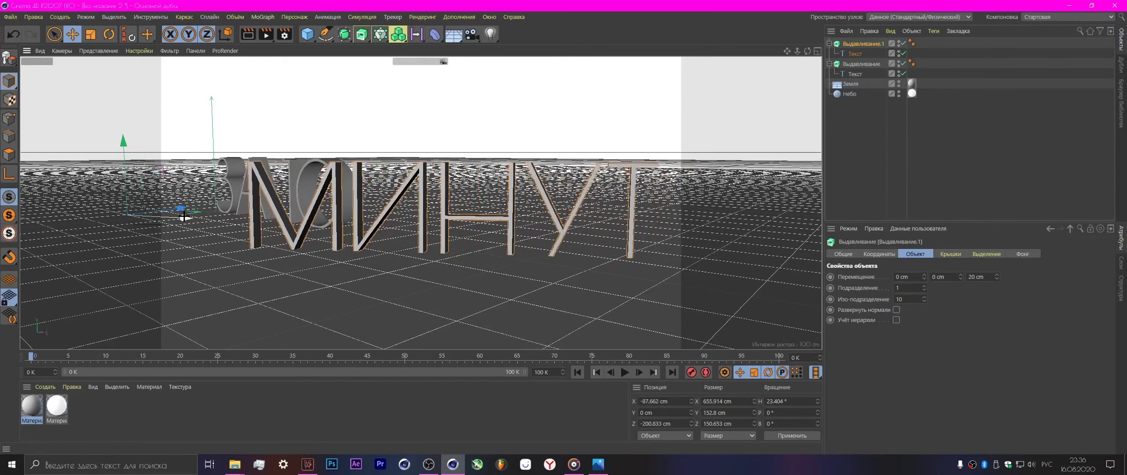
drag(184, 216, 44, 242)
key(r)
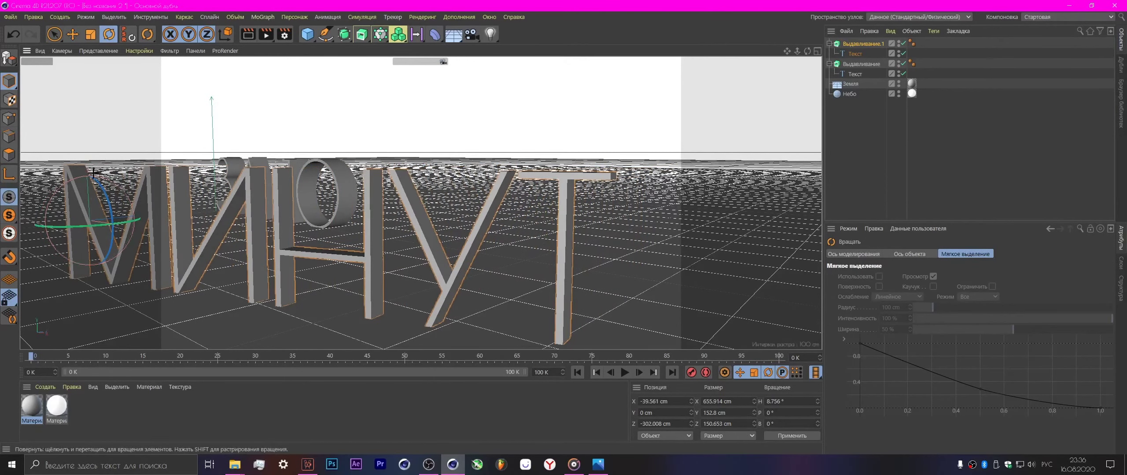
click(72, 35)
drag(147, 216, 228, 206)
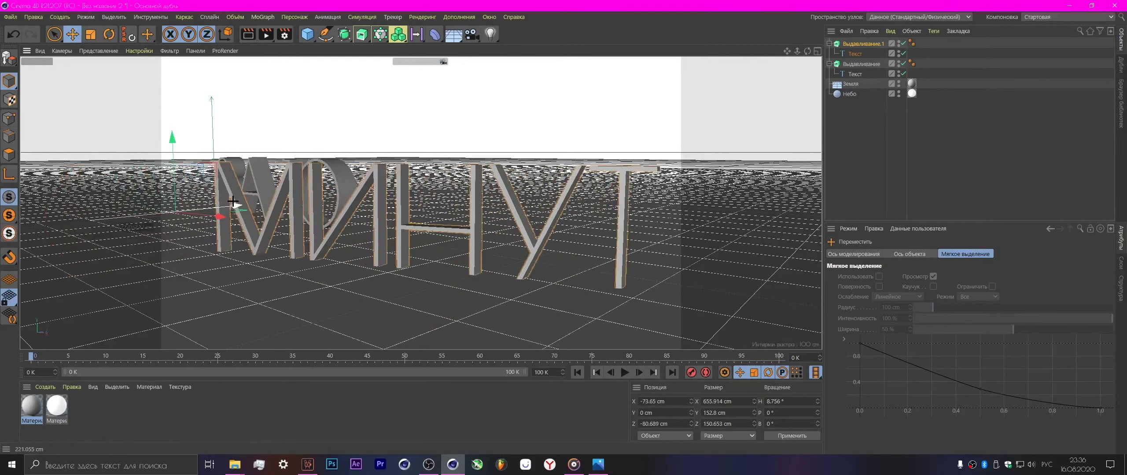
key(ctrl+z)
key(ctrl+z)
key(ctrl+z)
key(ctrl+z)
key(ctrl+z)
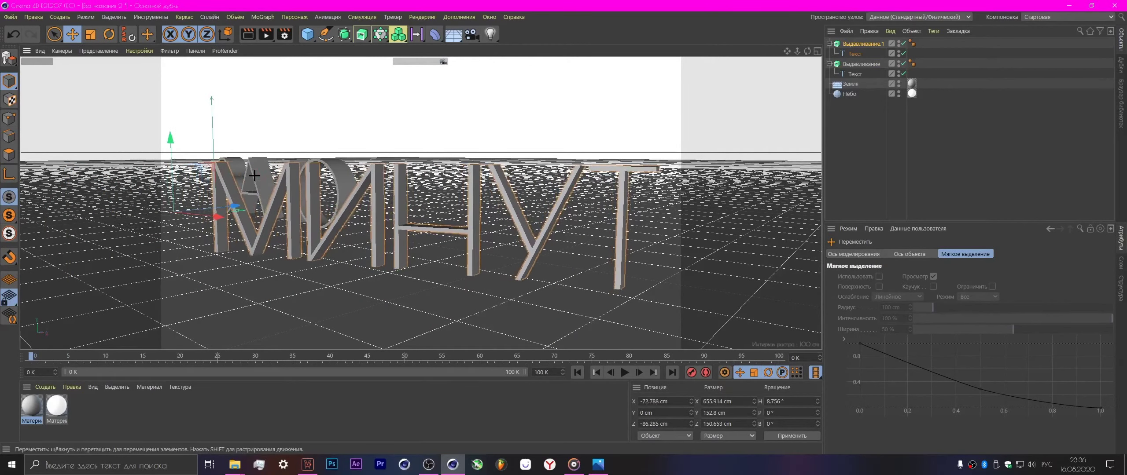
key(ctrl+z)
click(91, 34)
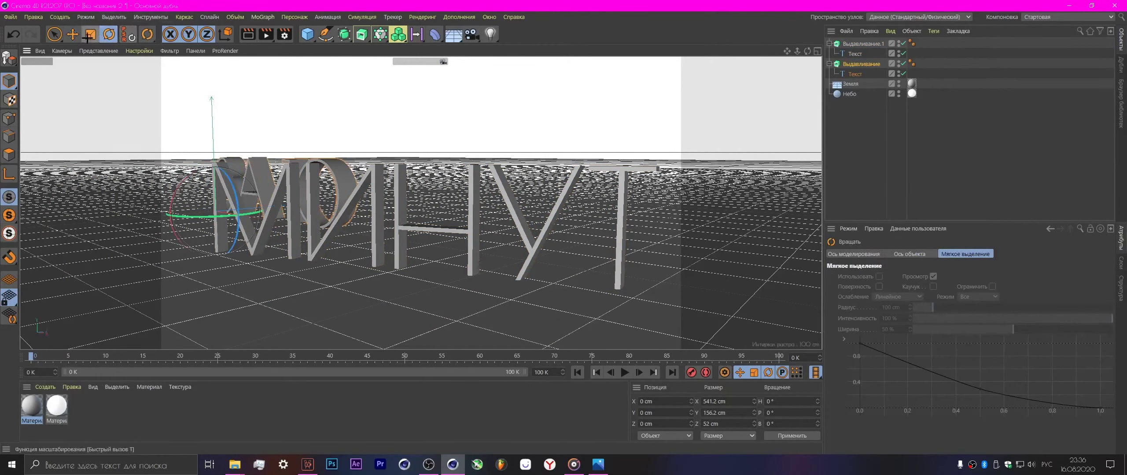
Rotate ЗА 10 to face the camera and enlarge it to about 118%.
drag(217, 168, 211, 99)
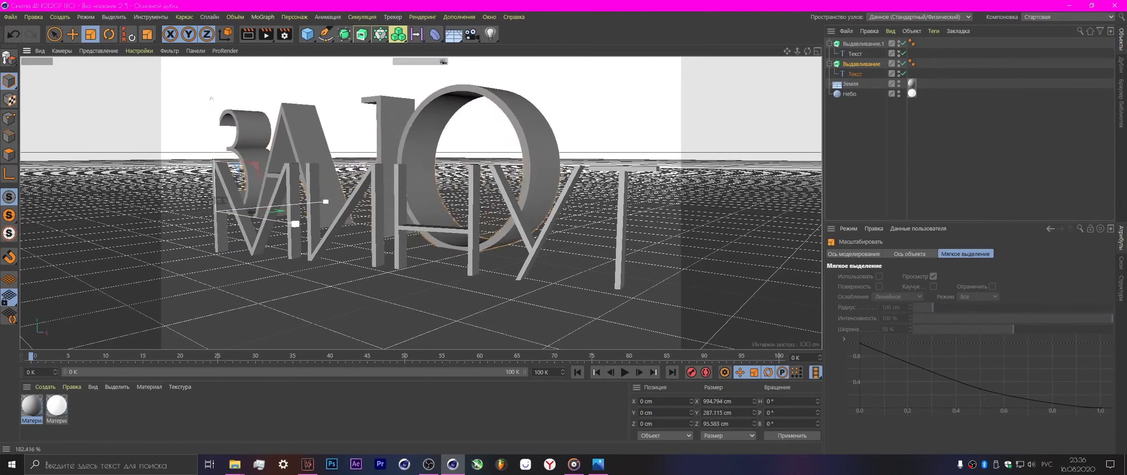
click(108, 34)
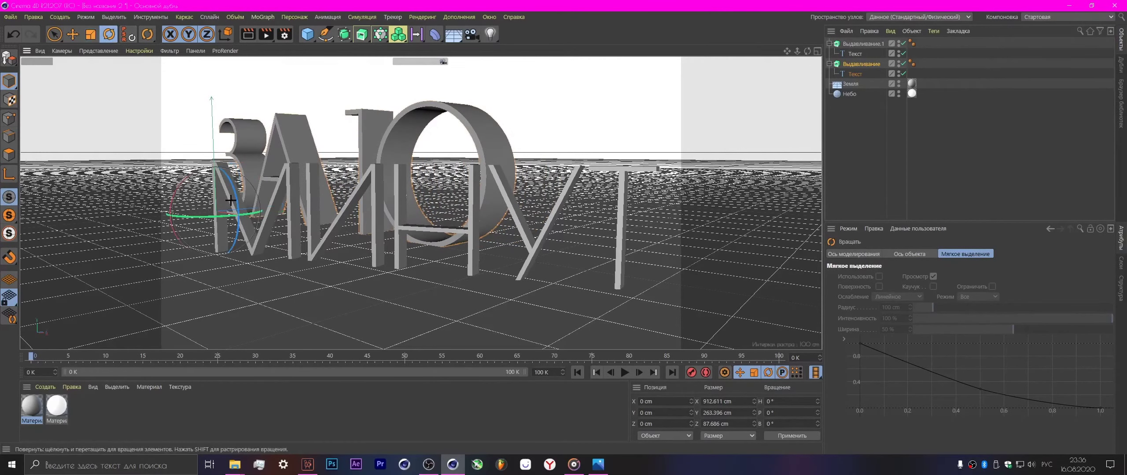
drag(207, 216, 230, 210)
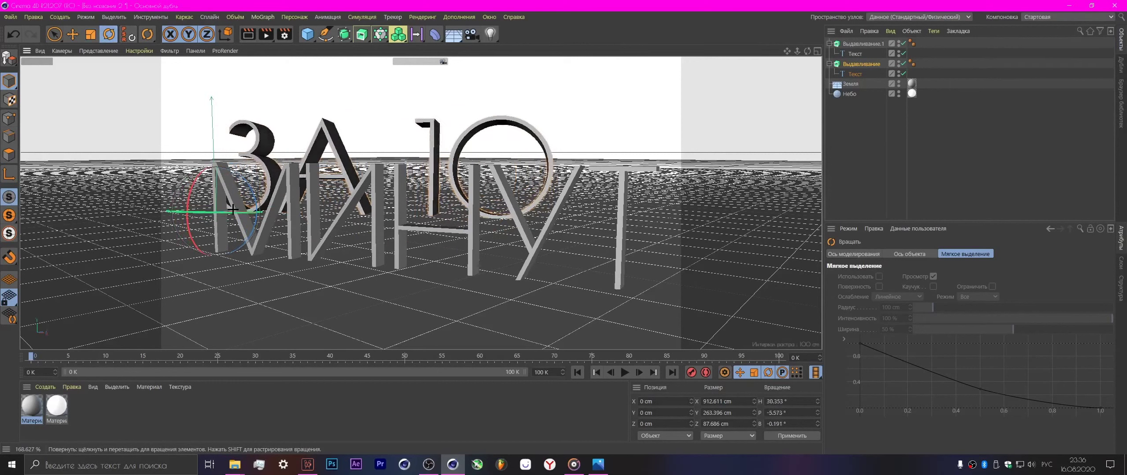
click(13, 35)
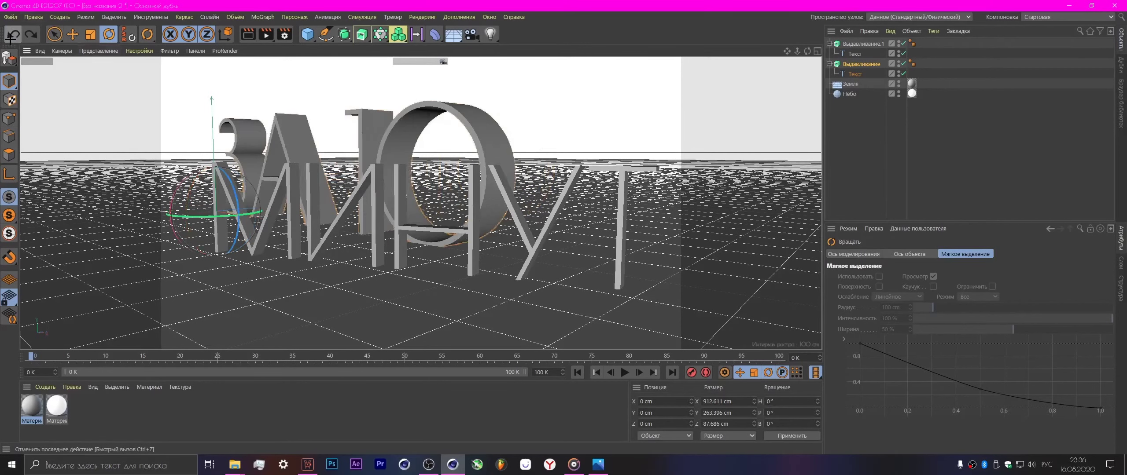
drag(206, 216, 244, 213)
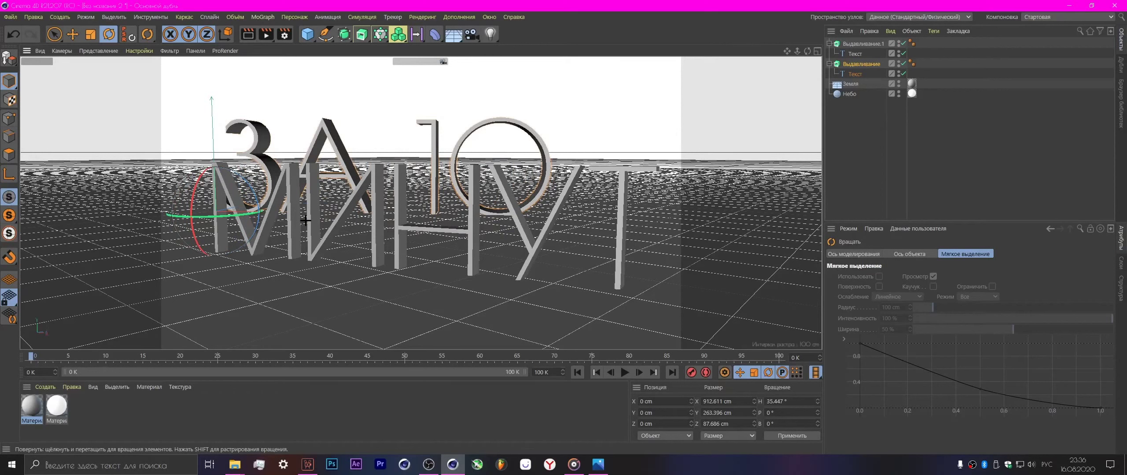
key(t)
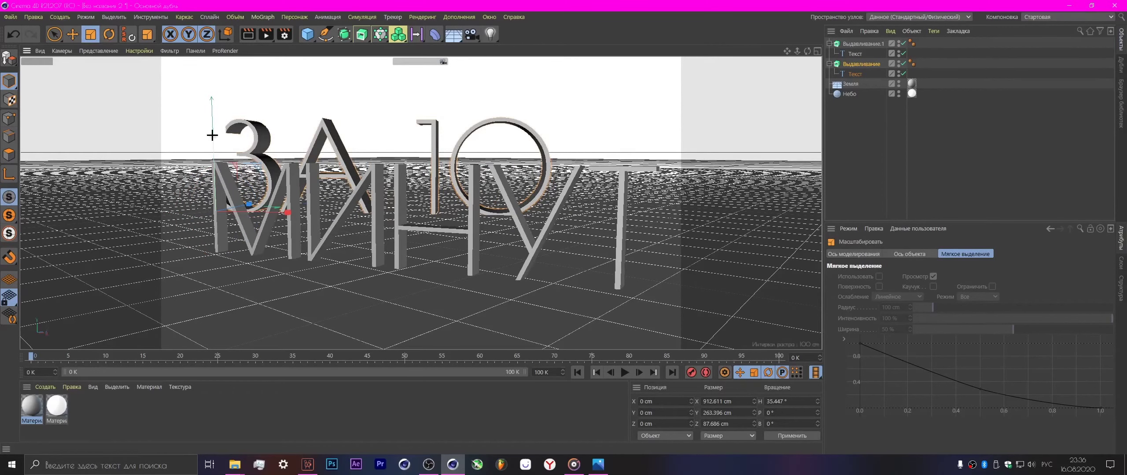
drag(211, 121, 224, 119)
Shrink МИНУТ to about 447 cm wide, place it beneath ЗА 10, and preview the render.
click(417, 230)
click(73, 35)
drag(238, 215, 219, 214)
key(t)
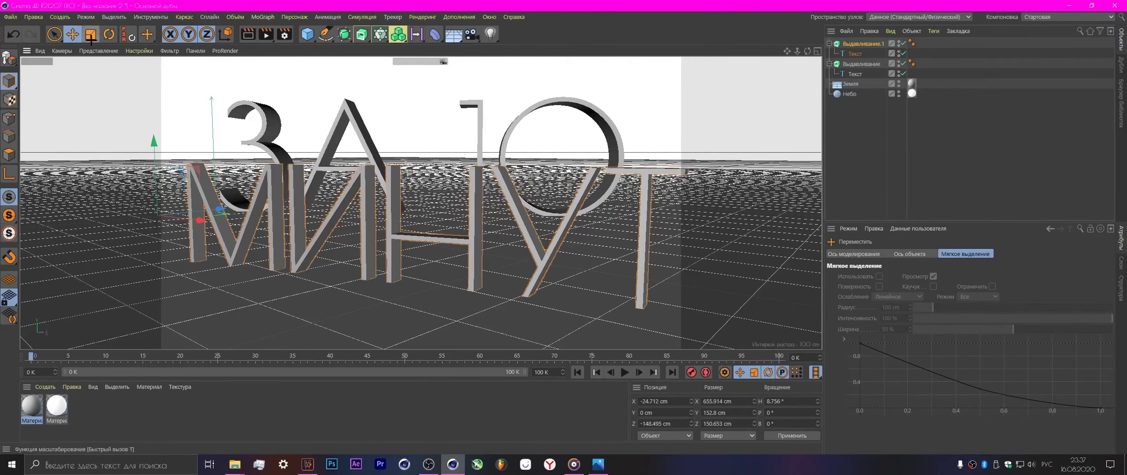
drag(173, 171, 155, 148)
click(73, 34)
mouse_move(189, 220)
mouse_down()
mouse_move(219, 223)
mouse_move(195, 227)
mouse_up()
click(91, 34)
drag(169, 154, 154, 153)
click(72, 34)
drag(192, 225, 225, 229)
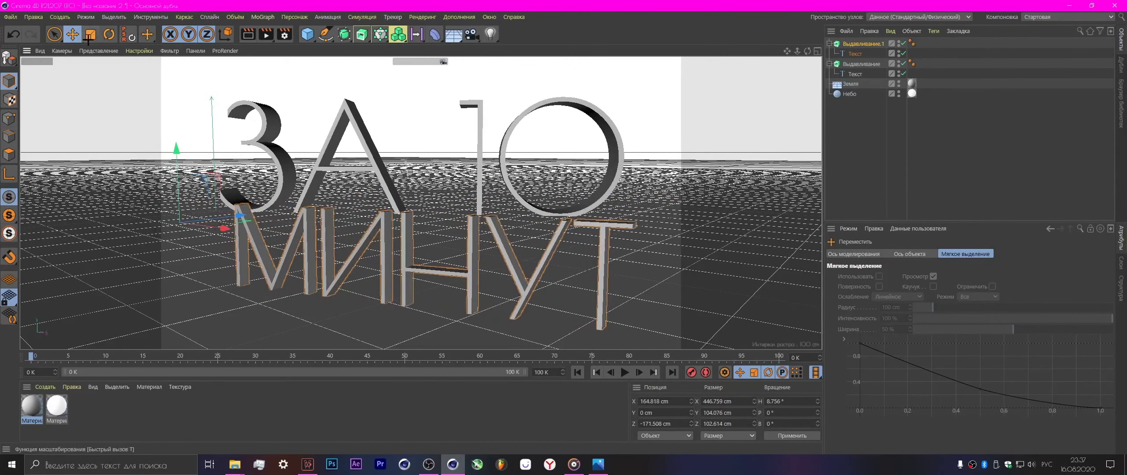
click(249, 37)
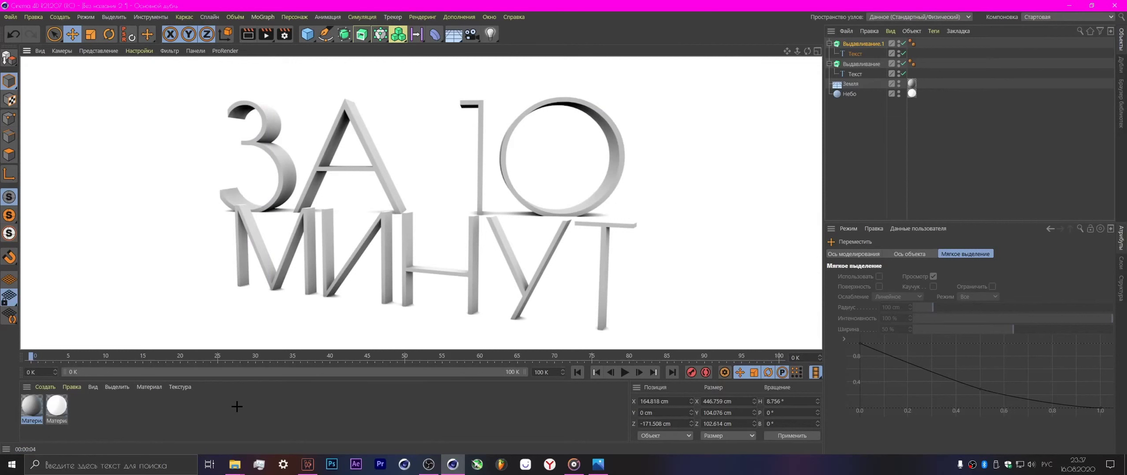
double_click(113, 410)
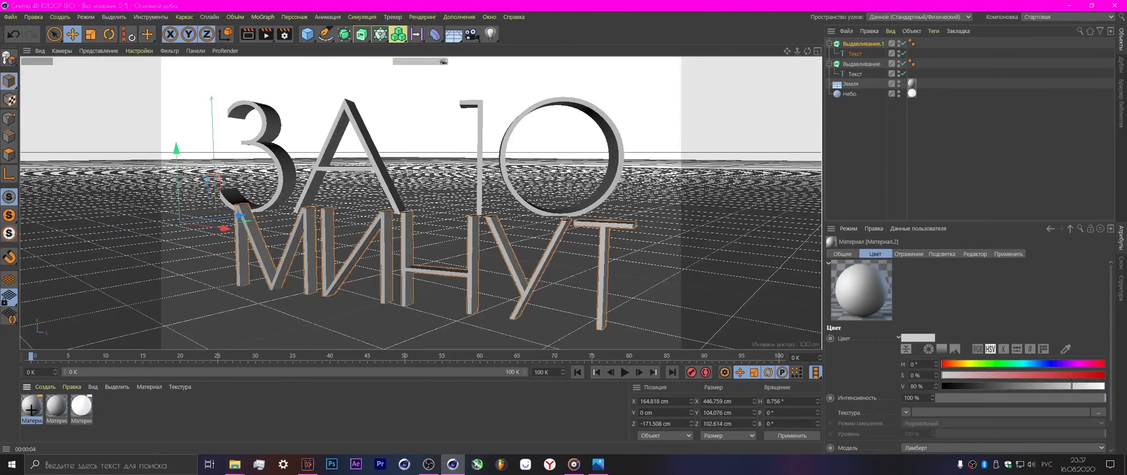
Apply the new white Материал.2 (83% brightness) to МИНУТ and ЗА 10, and preview the render.
double_click(32, 408)
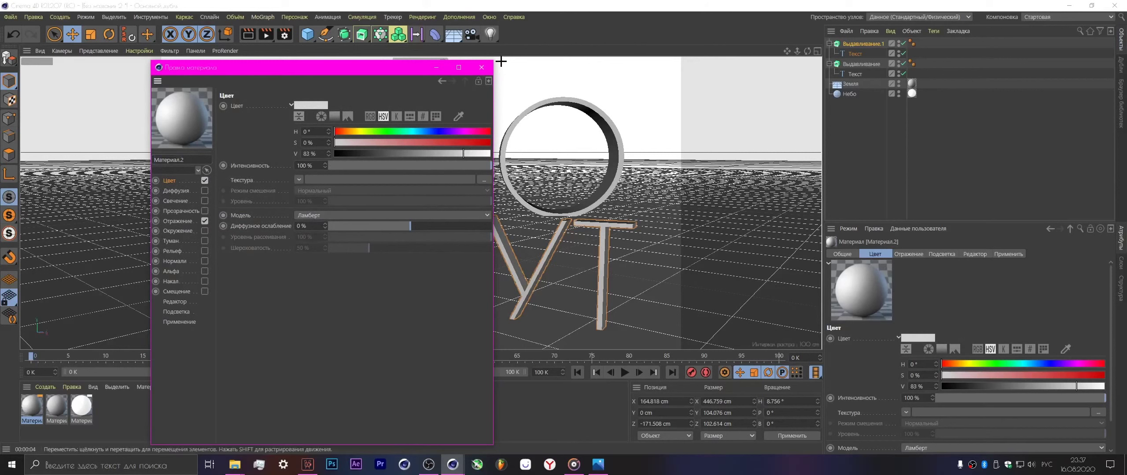
click(481, 66)
drag(323, 238, 324, 238)
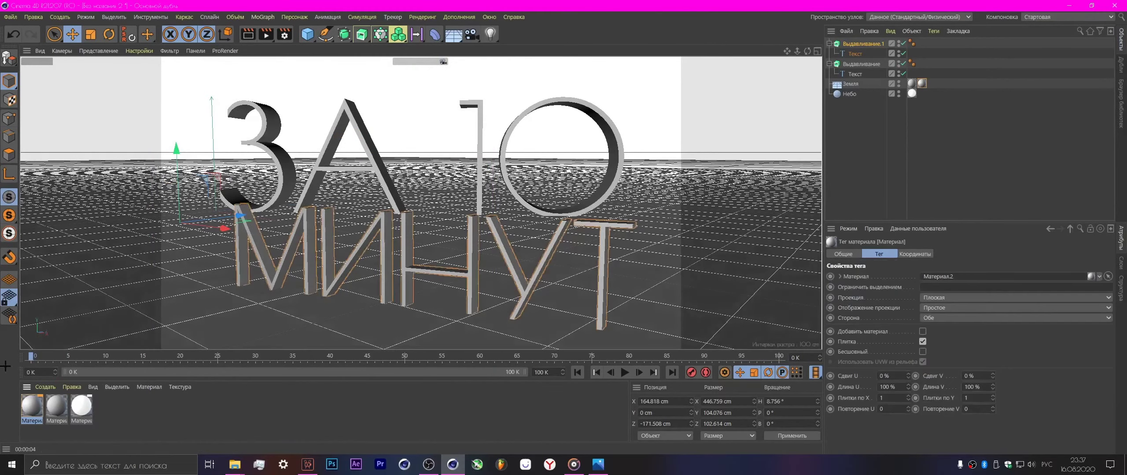
drag(30, 414, 359, 171)
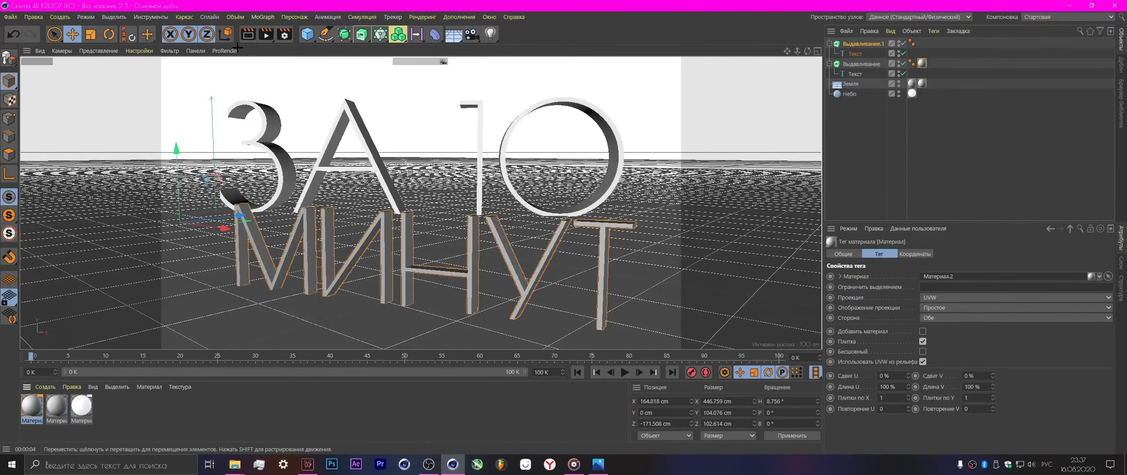
click(249, 35)
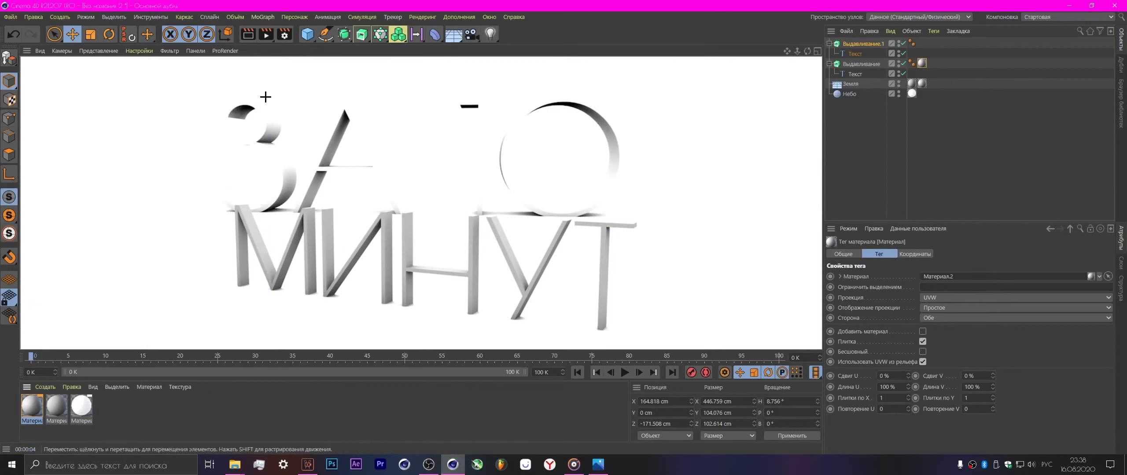
click(39, 416)
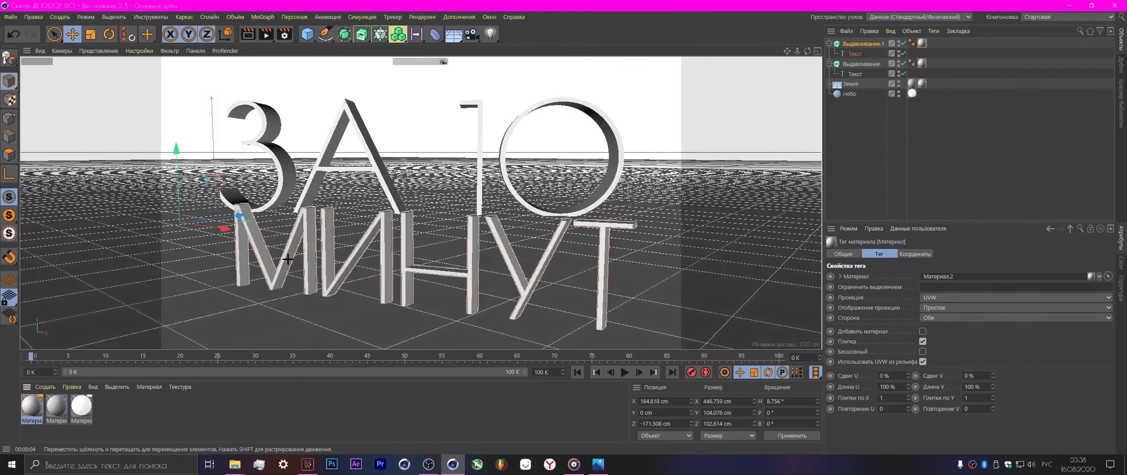
Lower Материал.2 brightness to 80% and turn off its Reflectance, previewing each change.
double_click(36, 410)
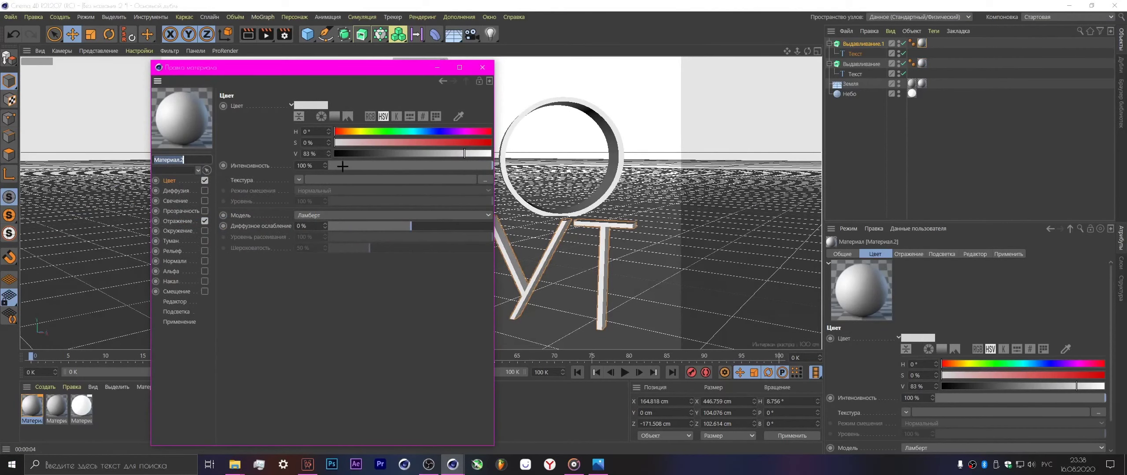
drag(329, 155, 329, 155)
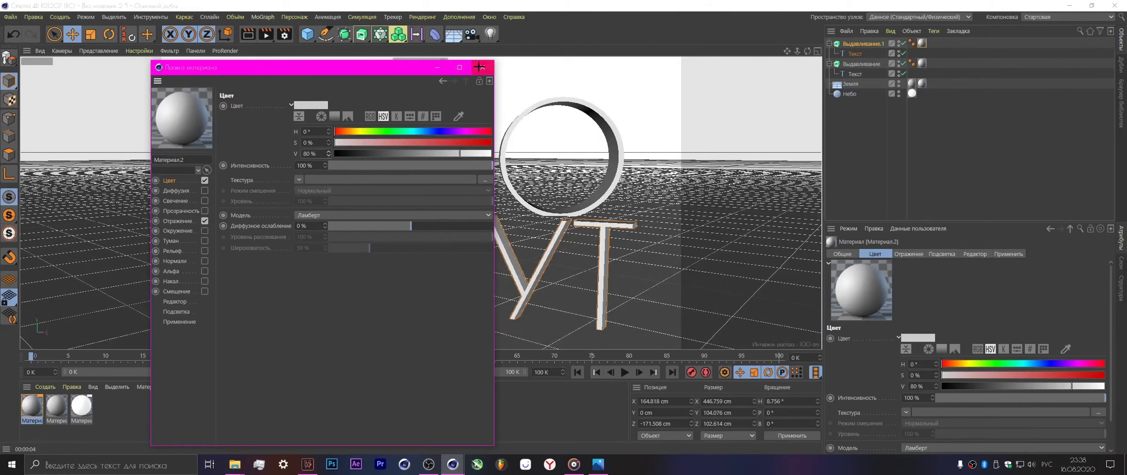
click(483, 67)
click(249, 34)
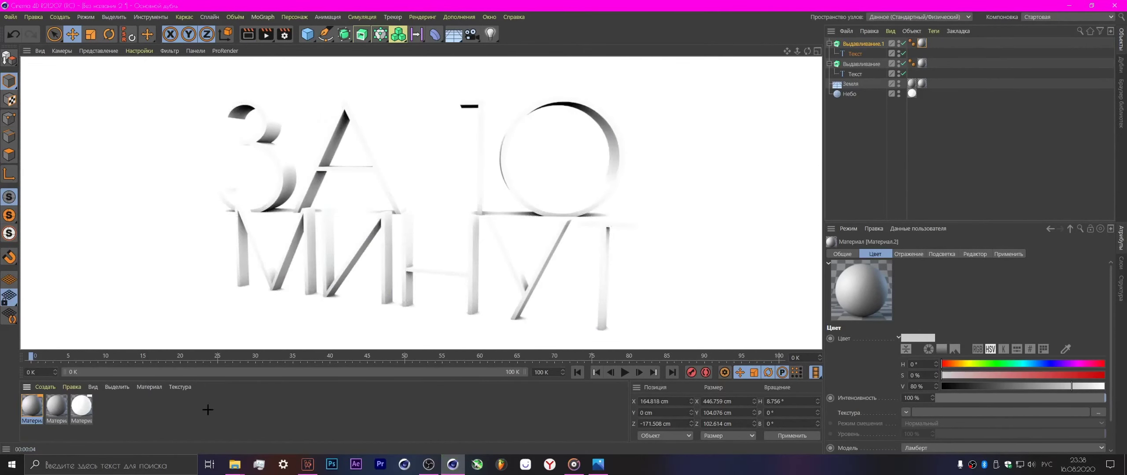
double_click(27, 407)
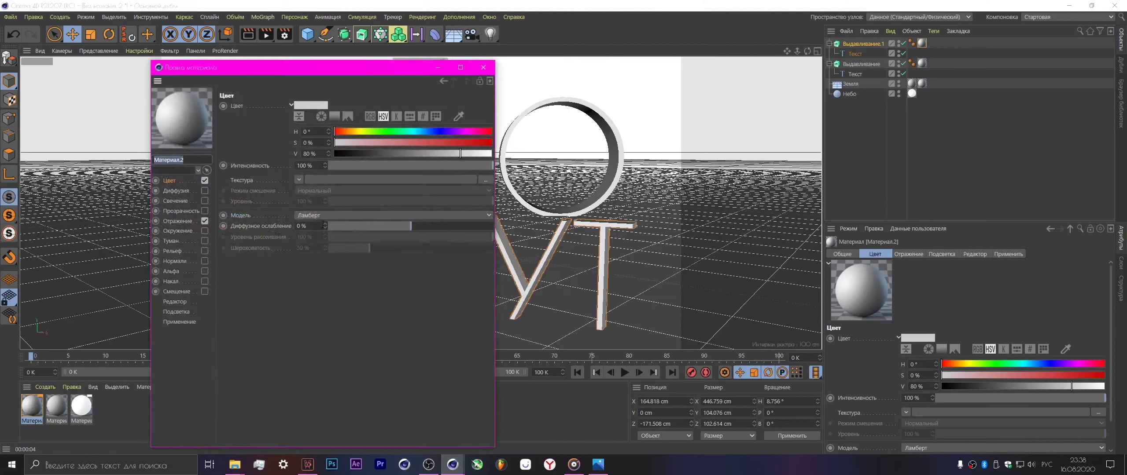
click(205, 221)
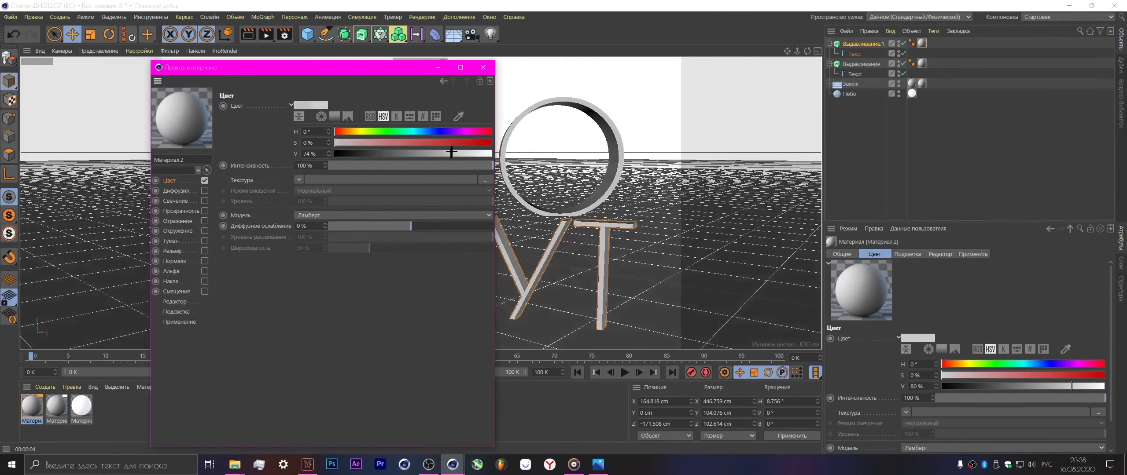
click(484, 67)
click(248, 34)
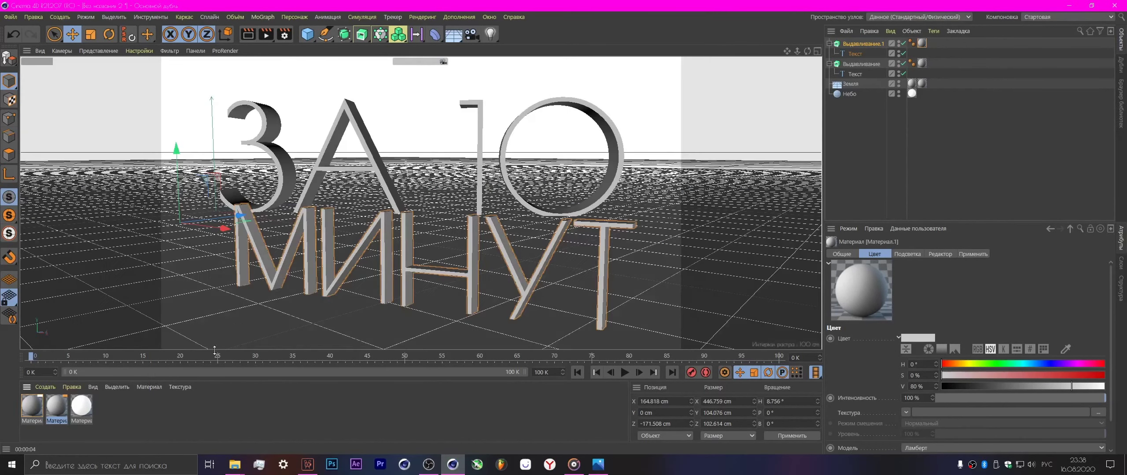
Reduce Материал.1 colour brightness to about 70% and render the final 1920×1080 image.
double_click(59, 406)
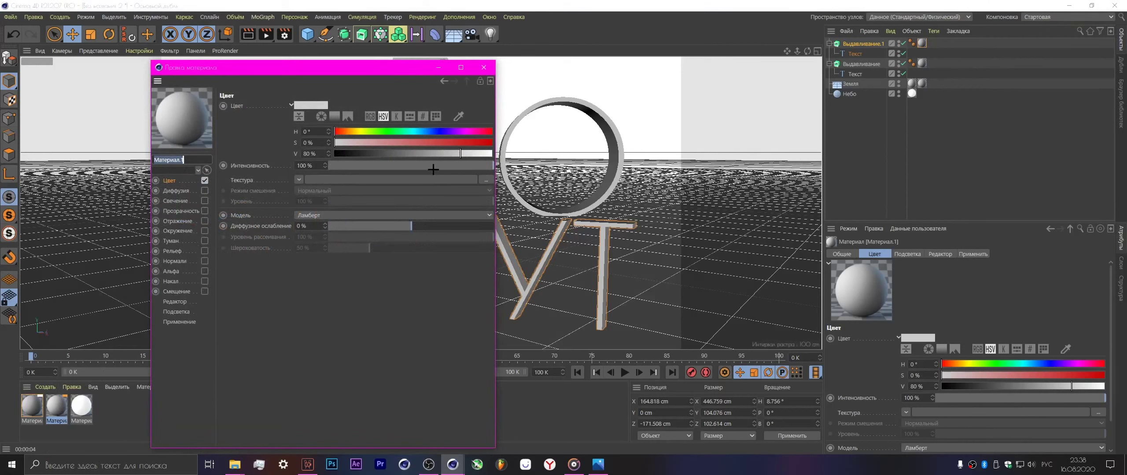
drag(433, 169, 426, 168)
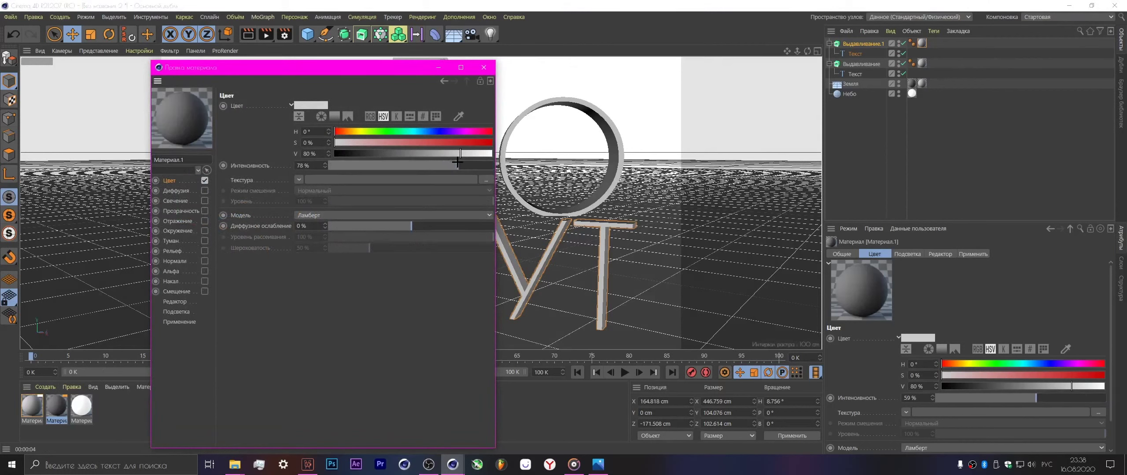
click(484, 67)
click(248, 33)
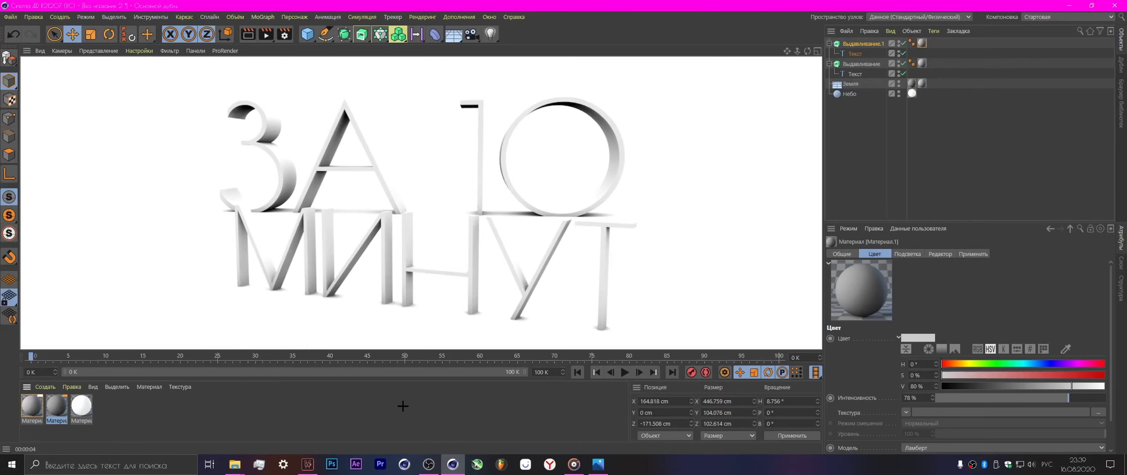
click(266, 34)
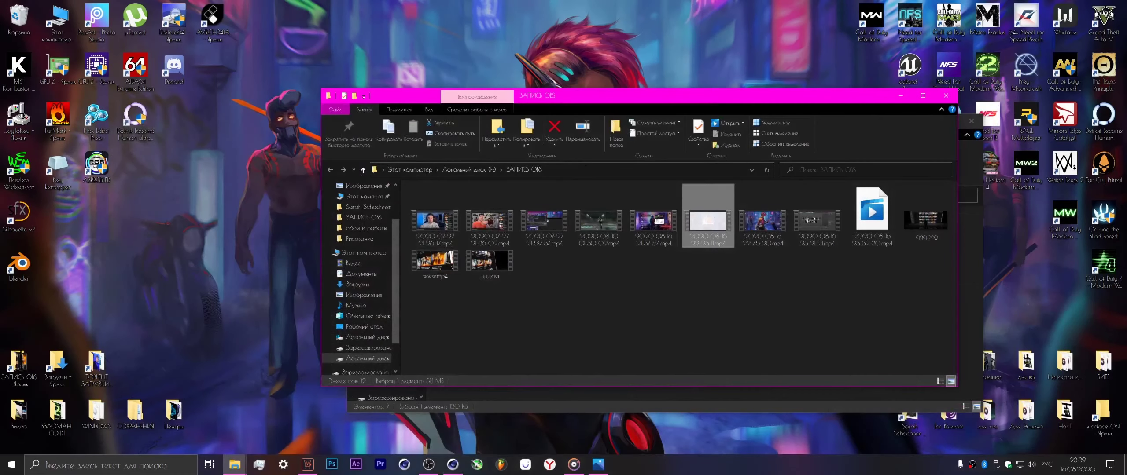
Open цццц.jpg in Photos, view it full-screen and zoom in.
double_click(604, 264)
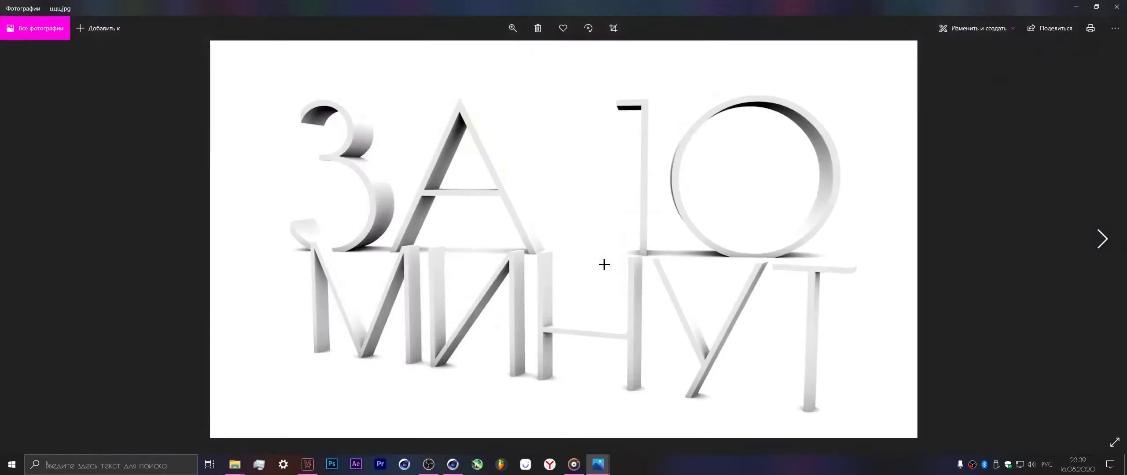
click(1114, 442)
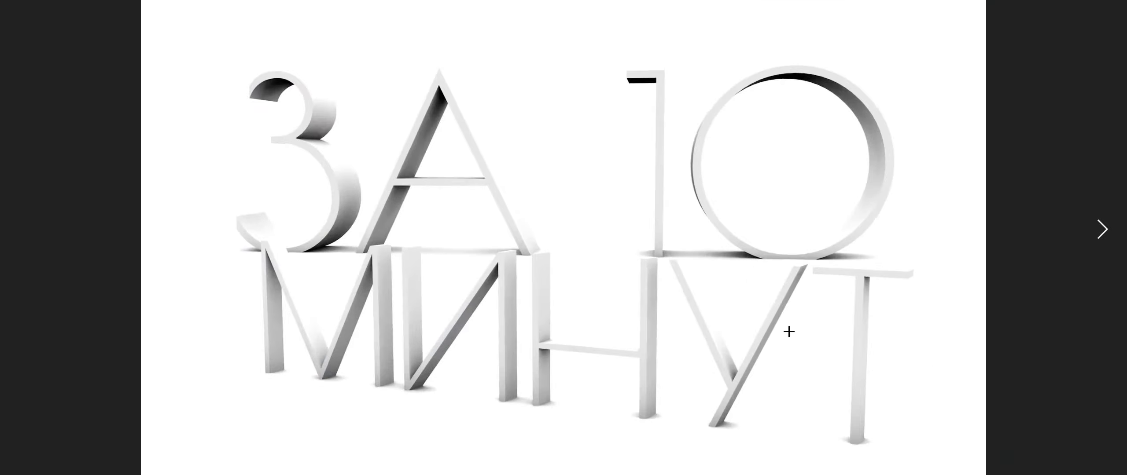
scroll(788, 332, up, 3)
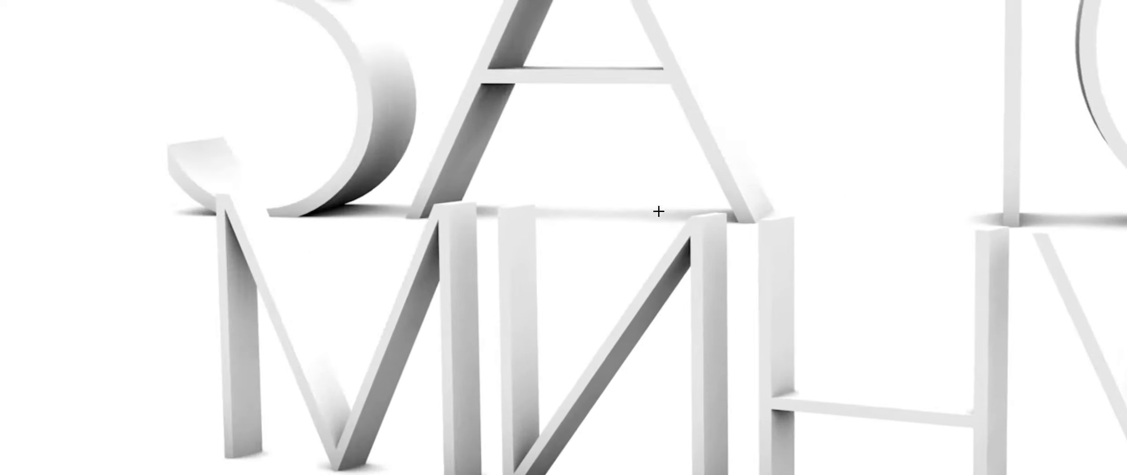